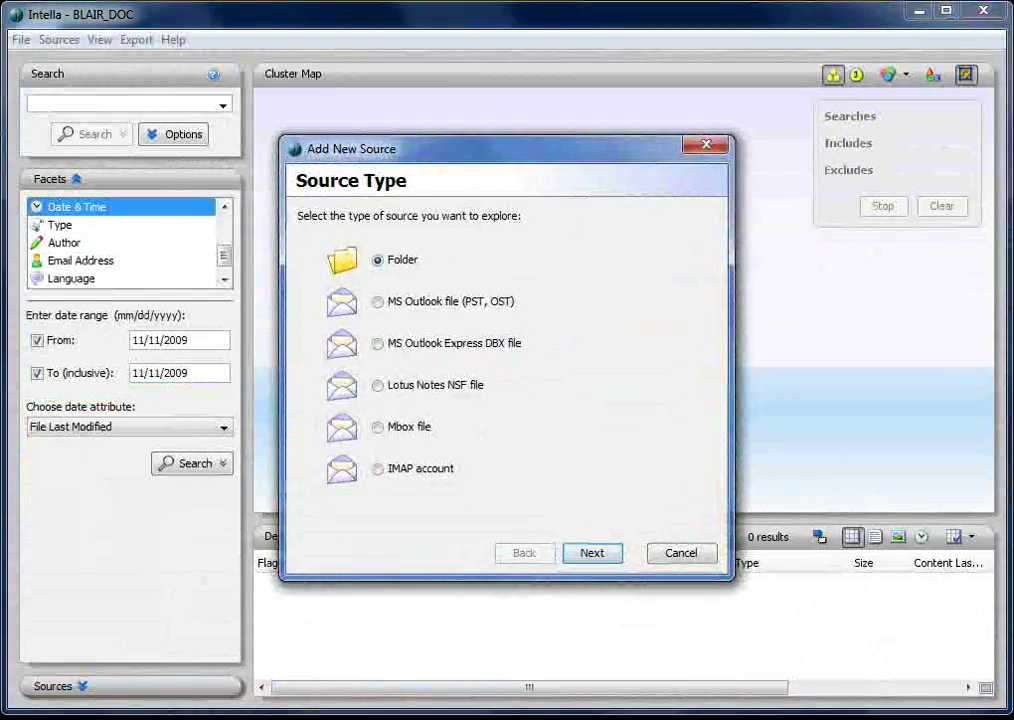
Choose MS Outlook PST as the source type and select Matser-Outlook-55-Chinese.pst from the Evidence folder
click(389, 302)
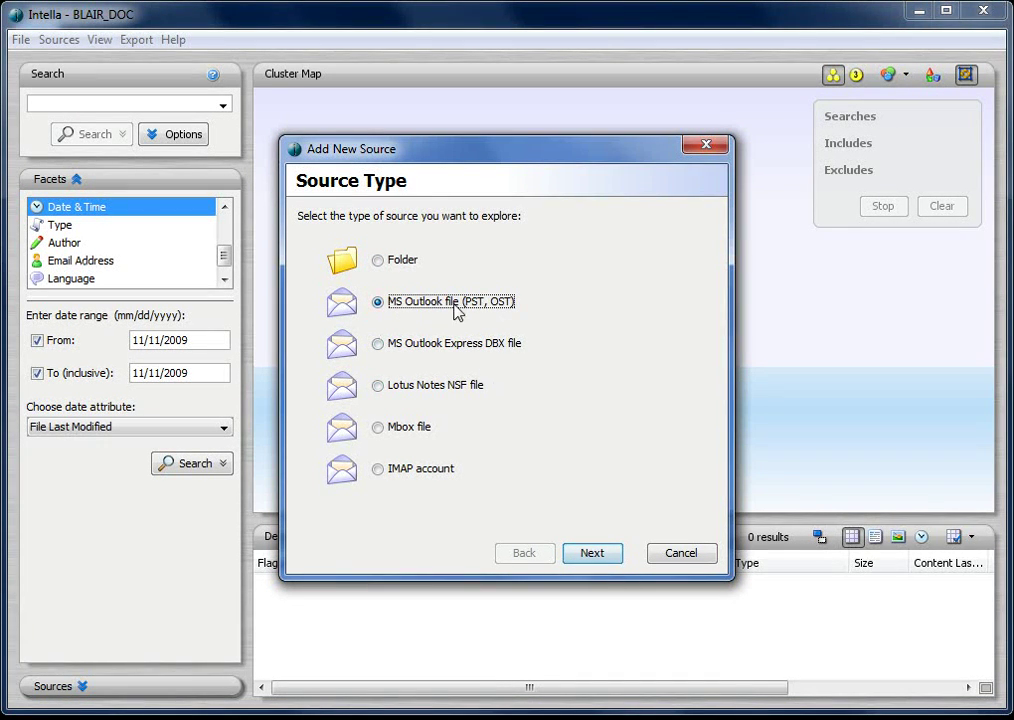
click(590, 553)
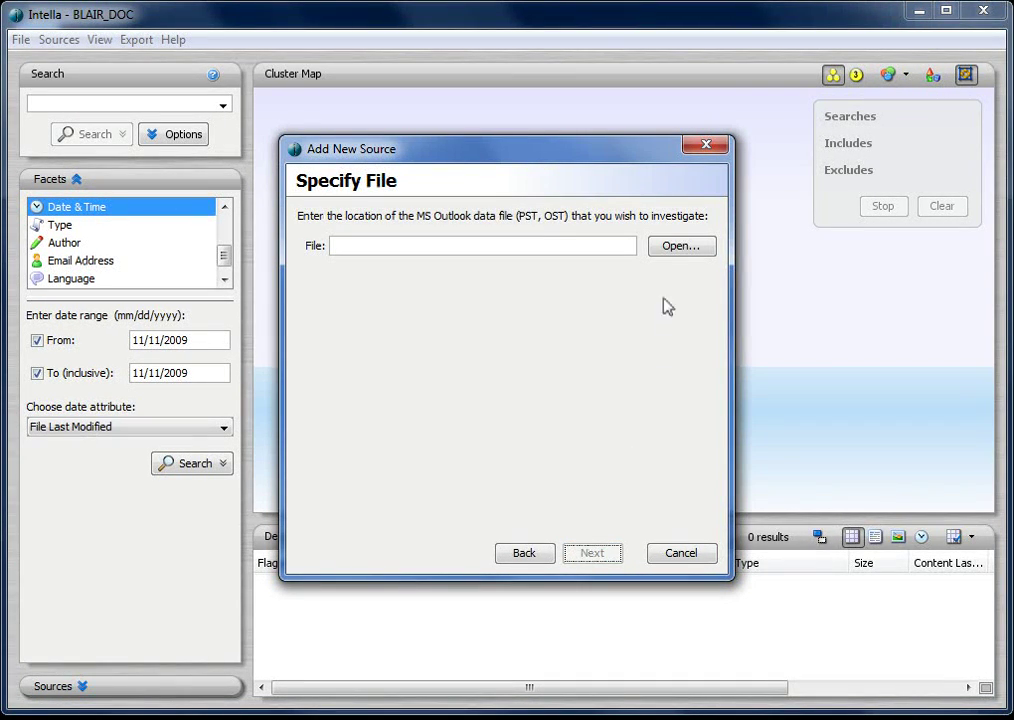
click(664, 249)
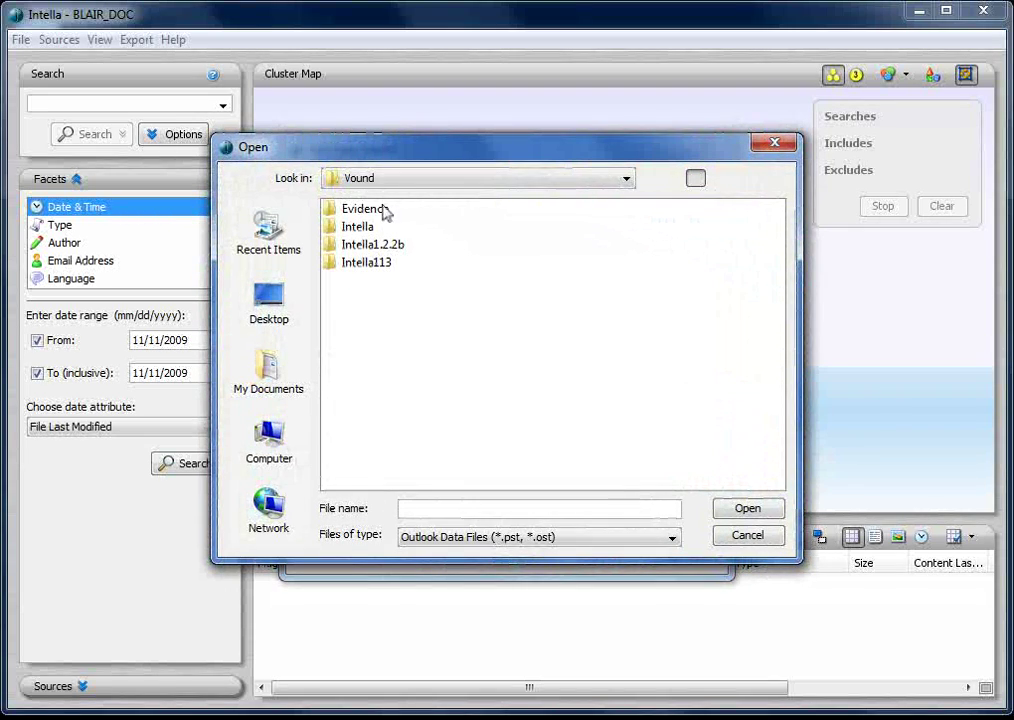
double_click(383, 210)
double_click(385, 212)
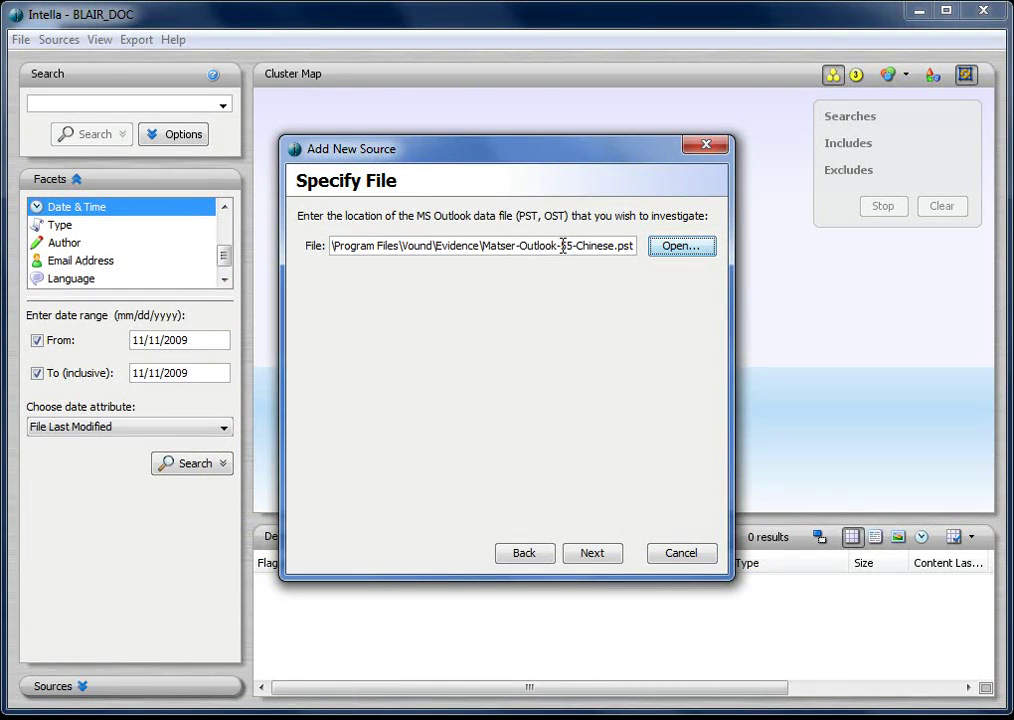
click(590, 550)
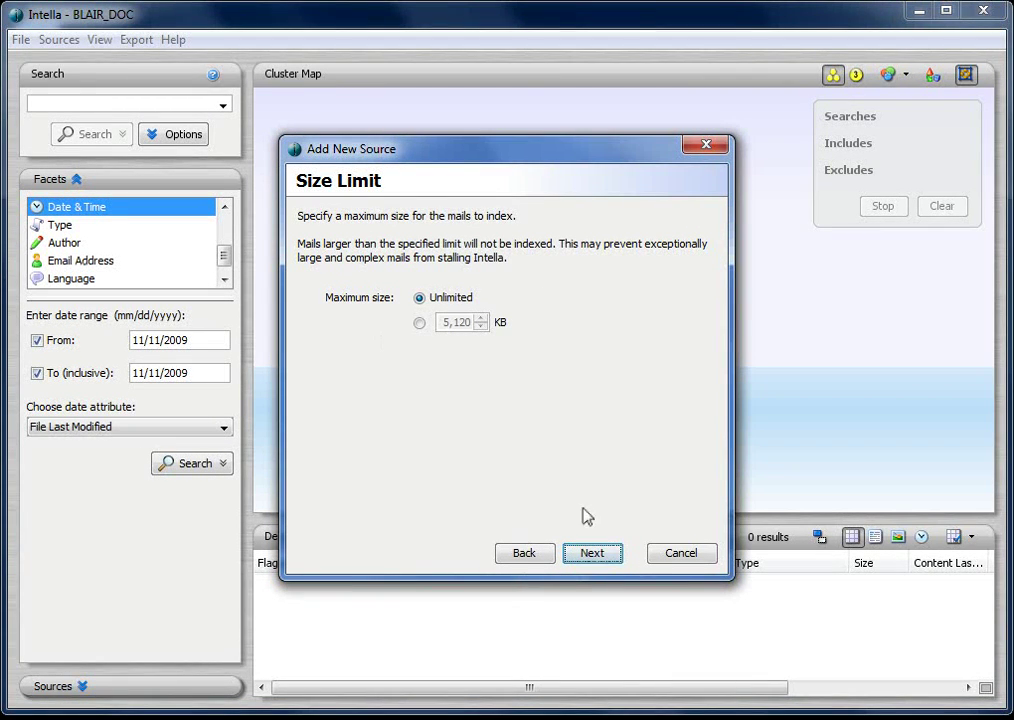
Keep the unlimited mail size and rename the source to BLAIR.pst
click(592, 553)
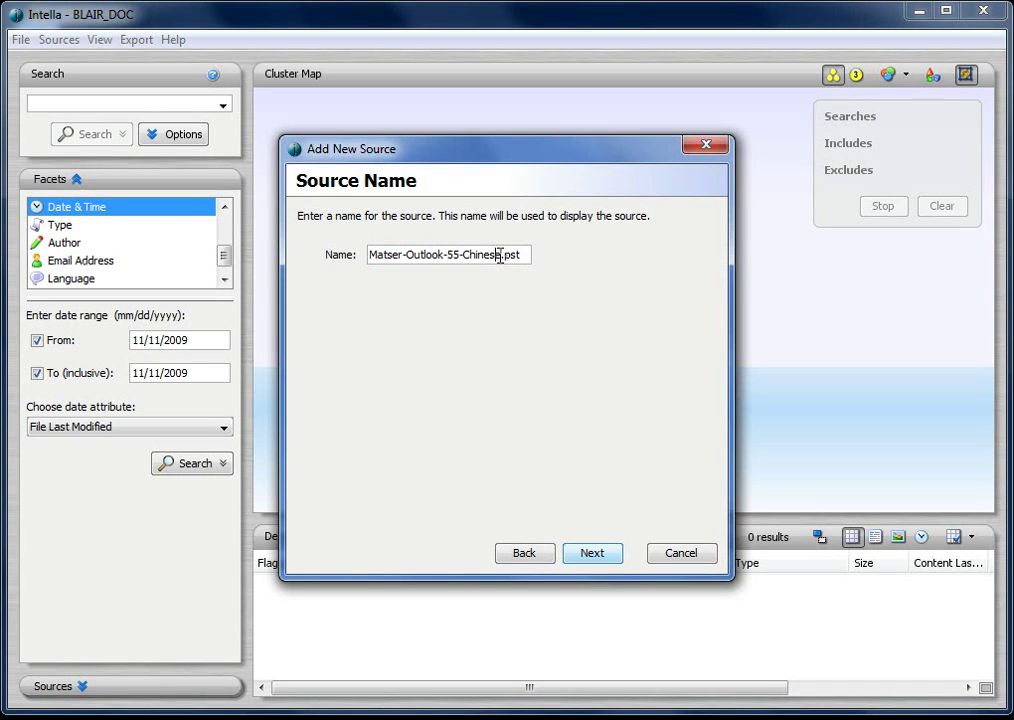
drag(498, 256, 369, 255)
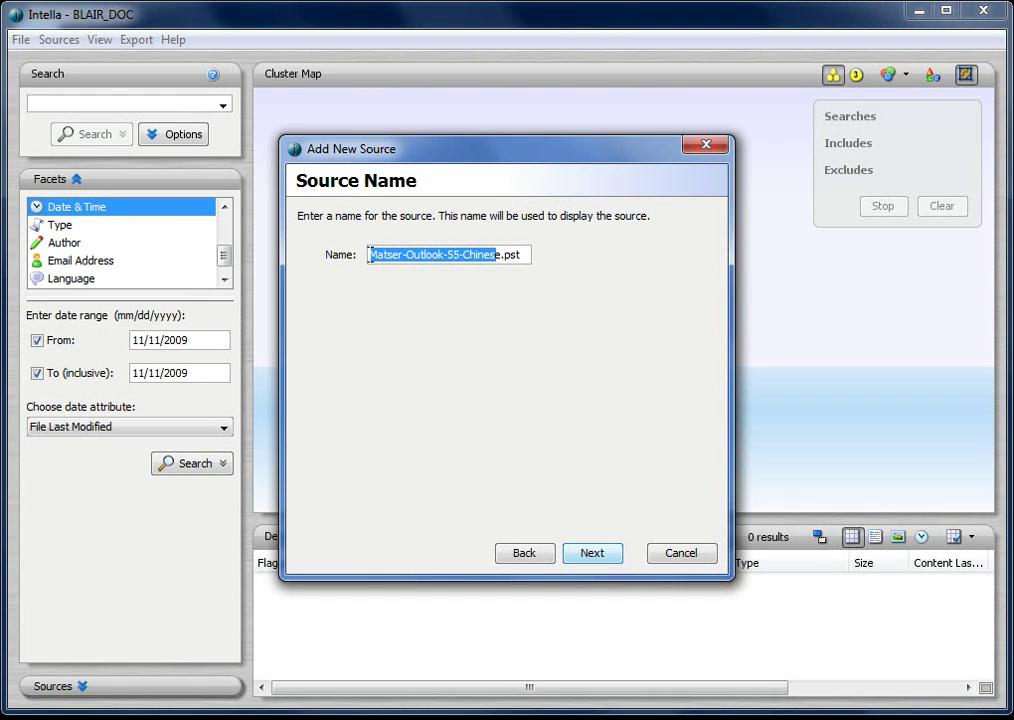
key(BackSpace)
text(BLAIRe)
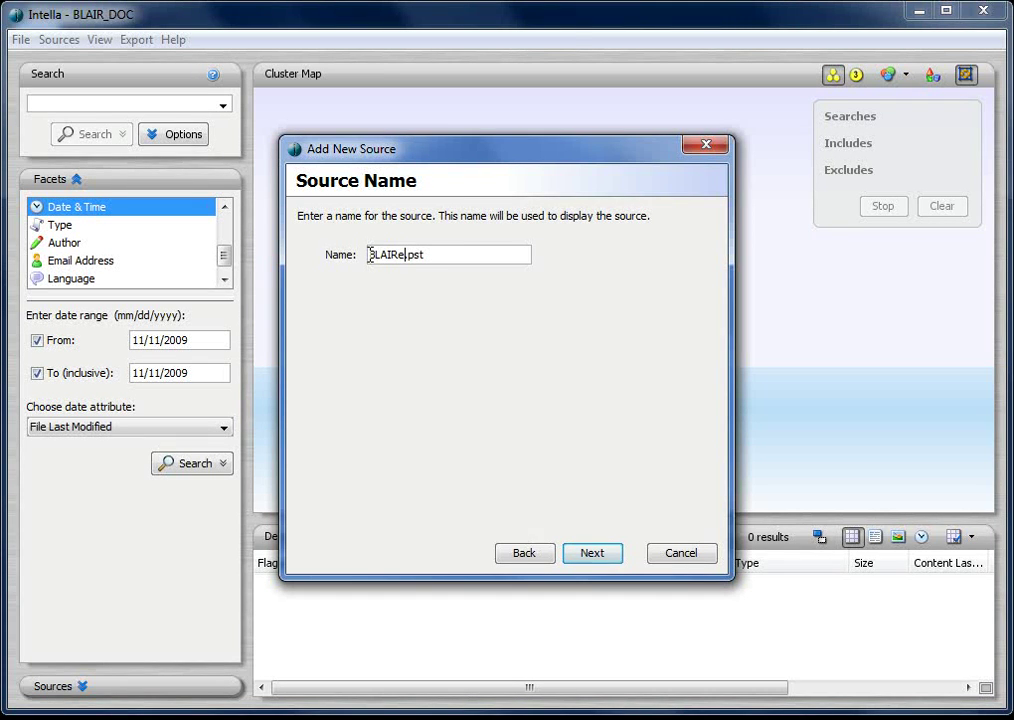
key(BackSpace)
click(606, 558)
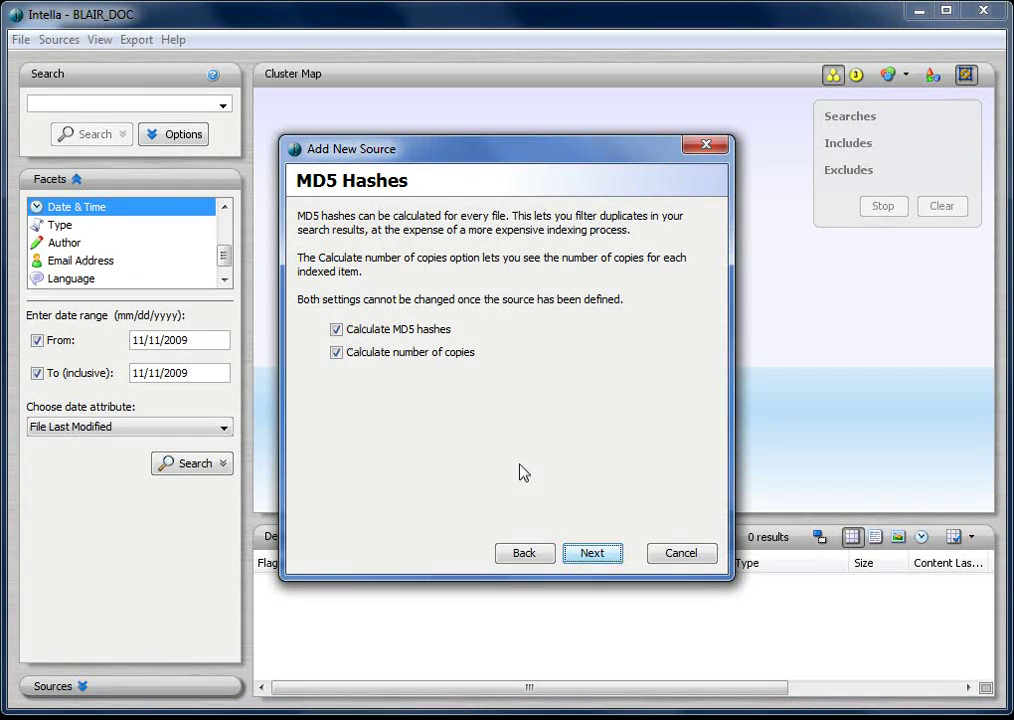
Keep MD5 hashing, archives and image caching, enable deleted-item recovery, and start indexing
click(598, 554)
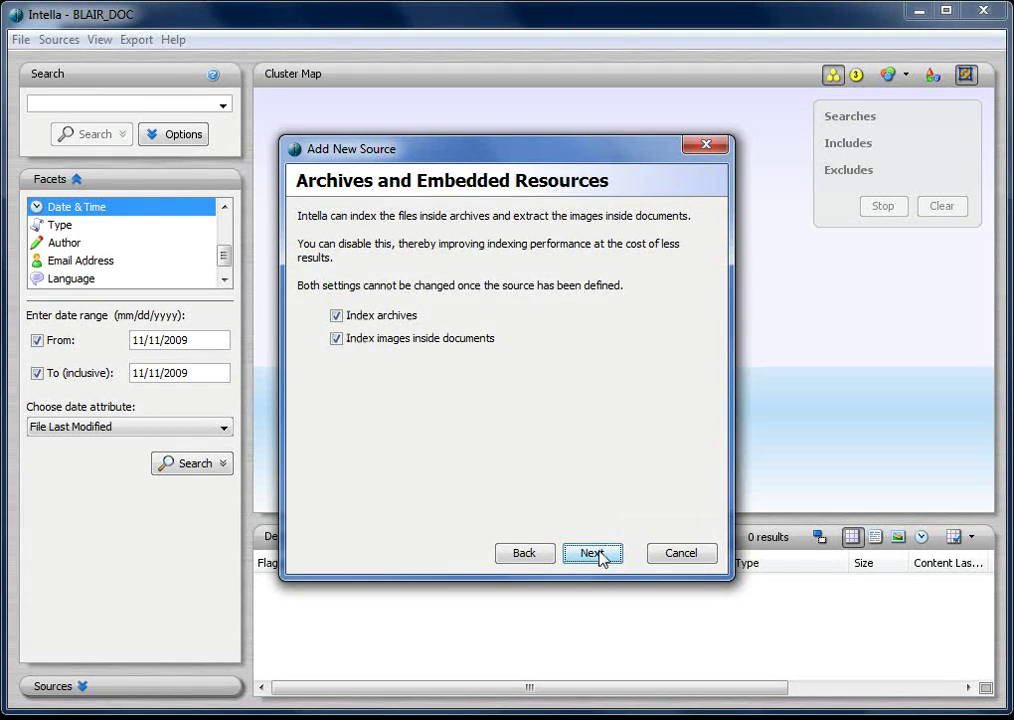
click(598, 554)
click(389, 335)
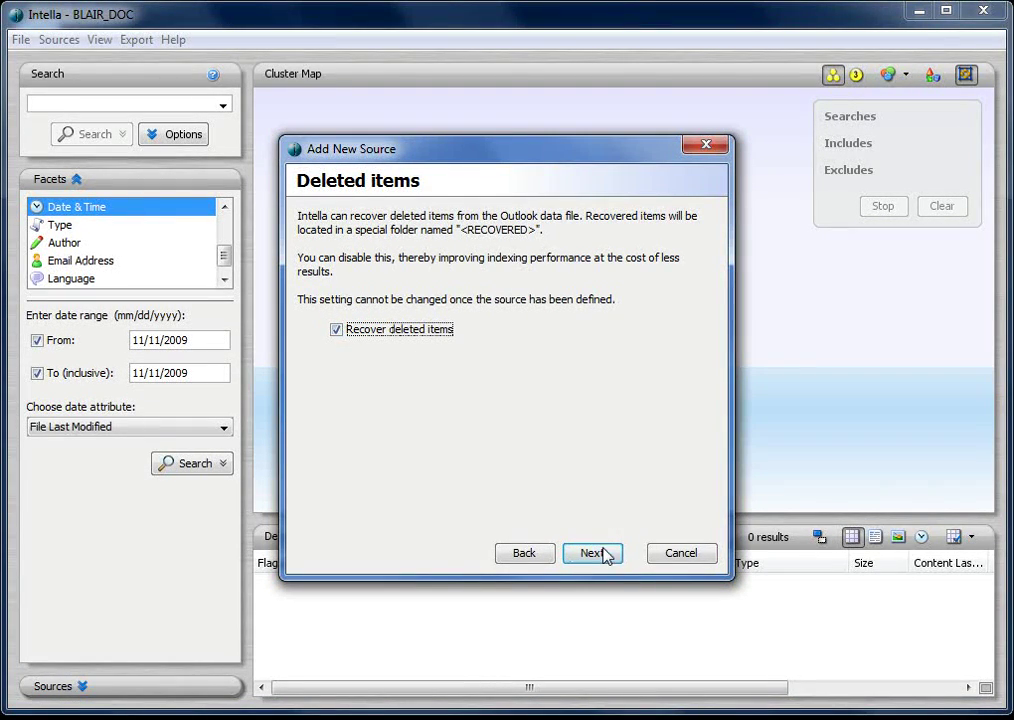
click(604, 552)
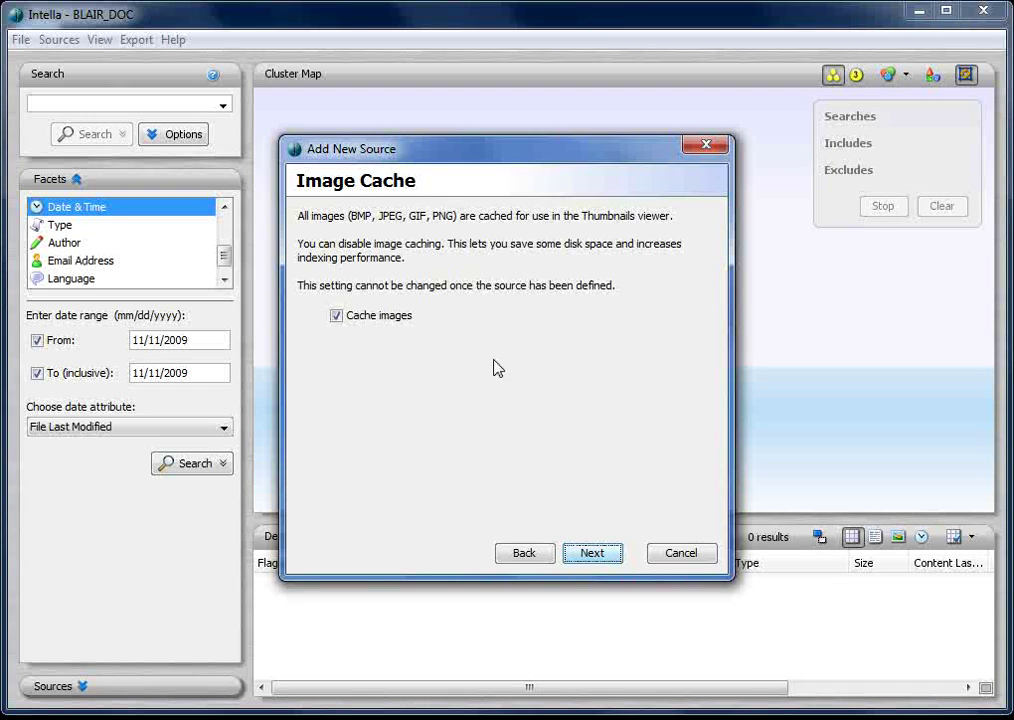
click(603, 556)
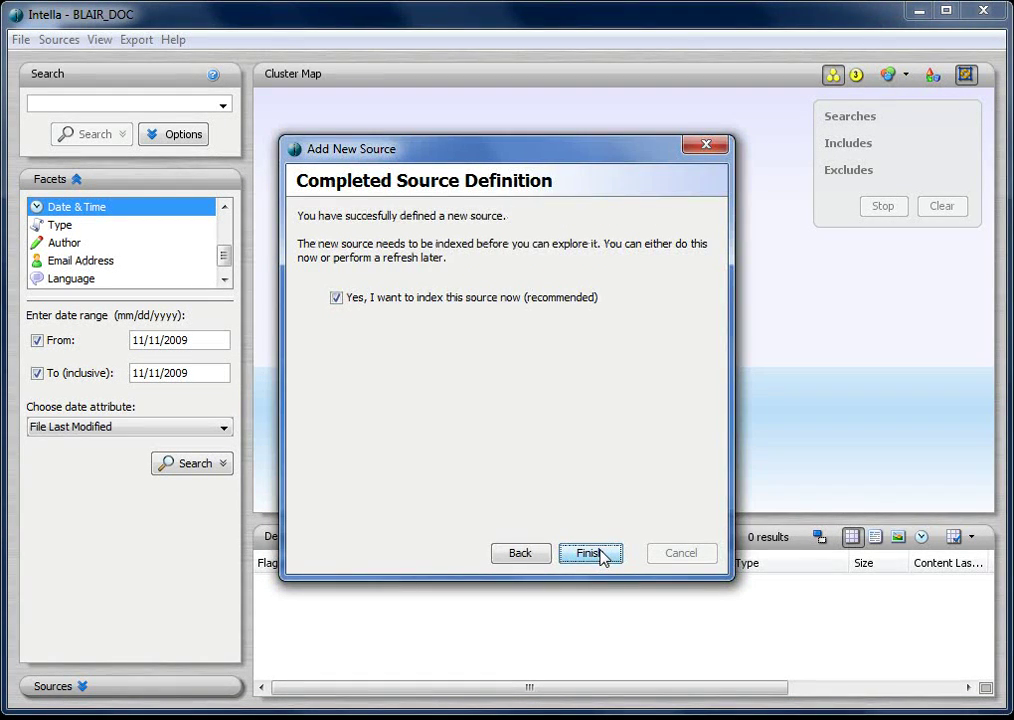
click(603, 554)
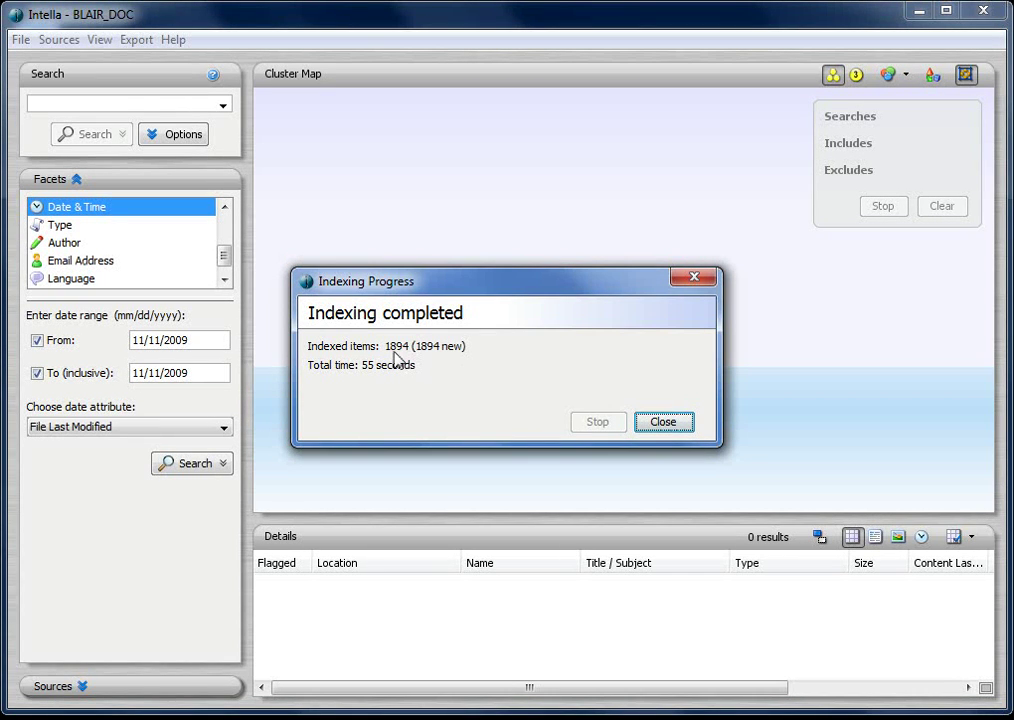
Run keyword searches for rusty (60 hits) and linus (132 hits), then enlarge the results list
click(664, 423)
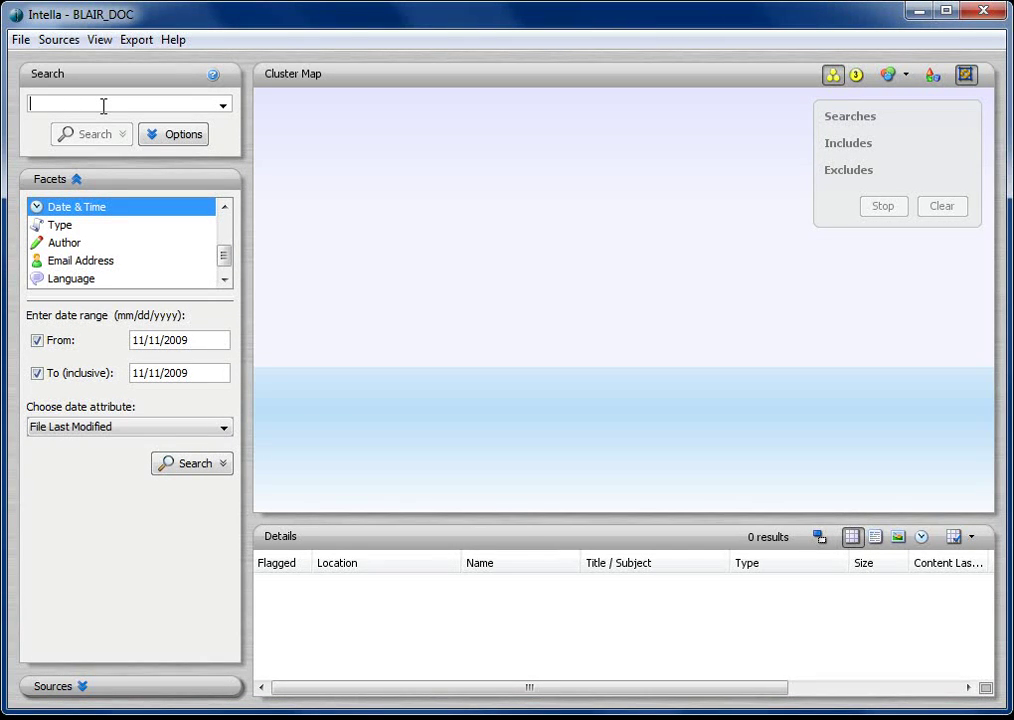
text(rusty)
key(Return)
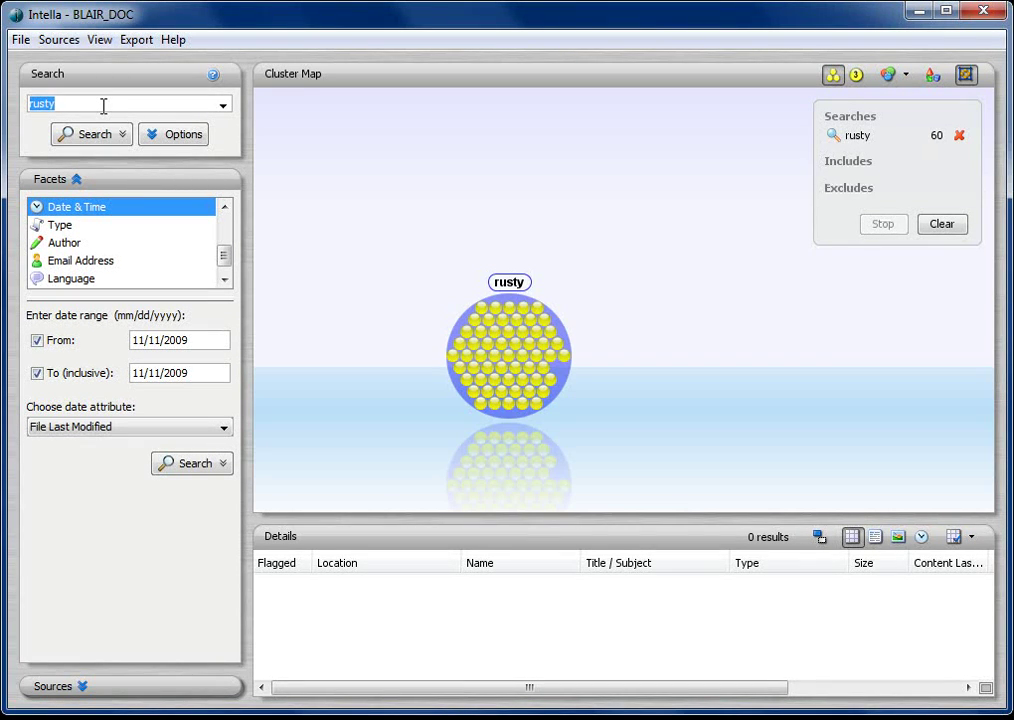
text(linus)
key(Return)
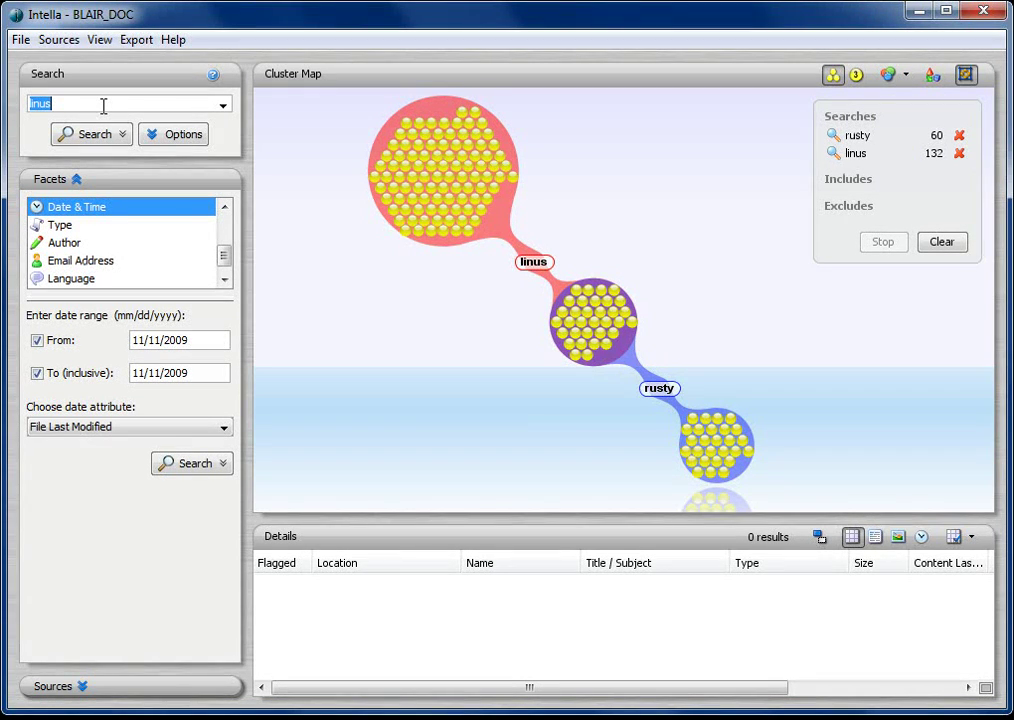
drag(428, 517, 425, 393)
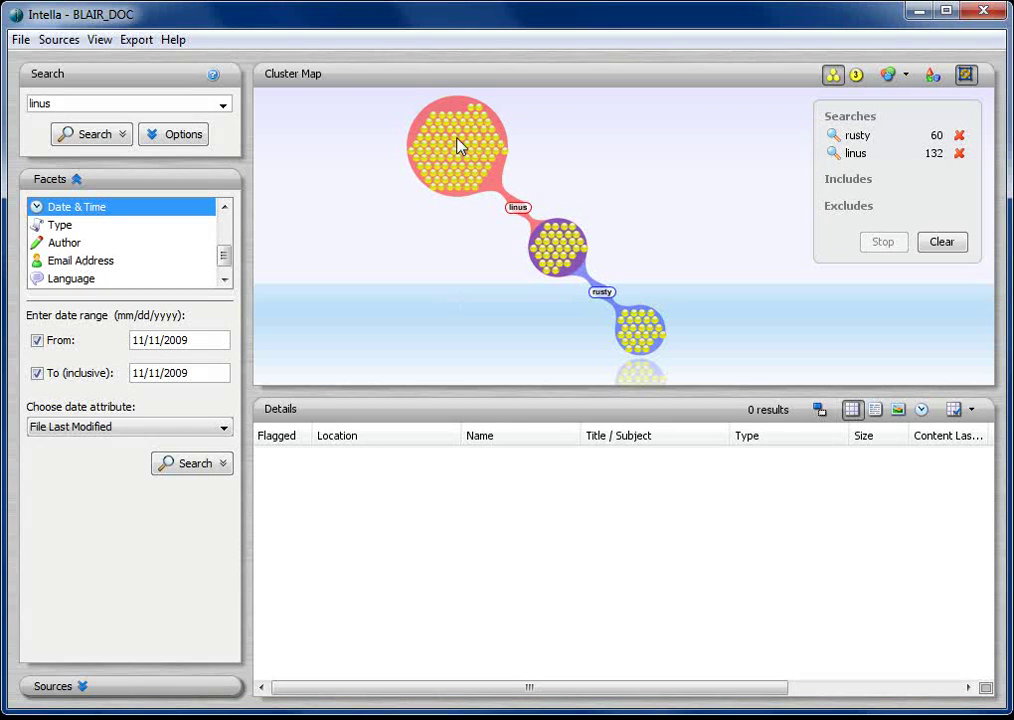
mouse_move(455, 145)
Browse the linus (99), rusty (27) and shared linus/rusty (33) cluster email lists
click(488, 120)
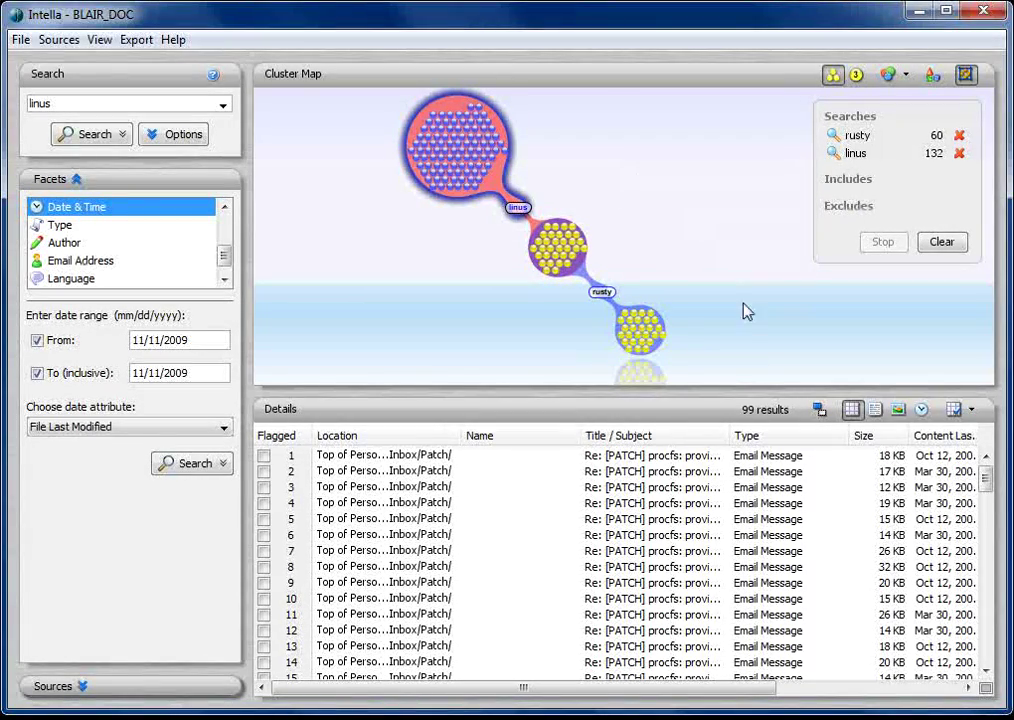
click(648, 330)
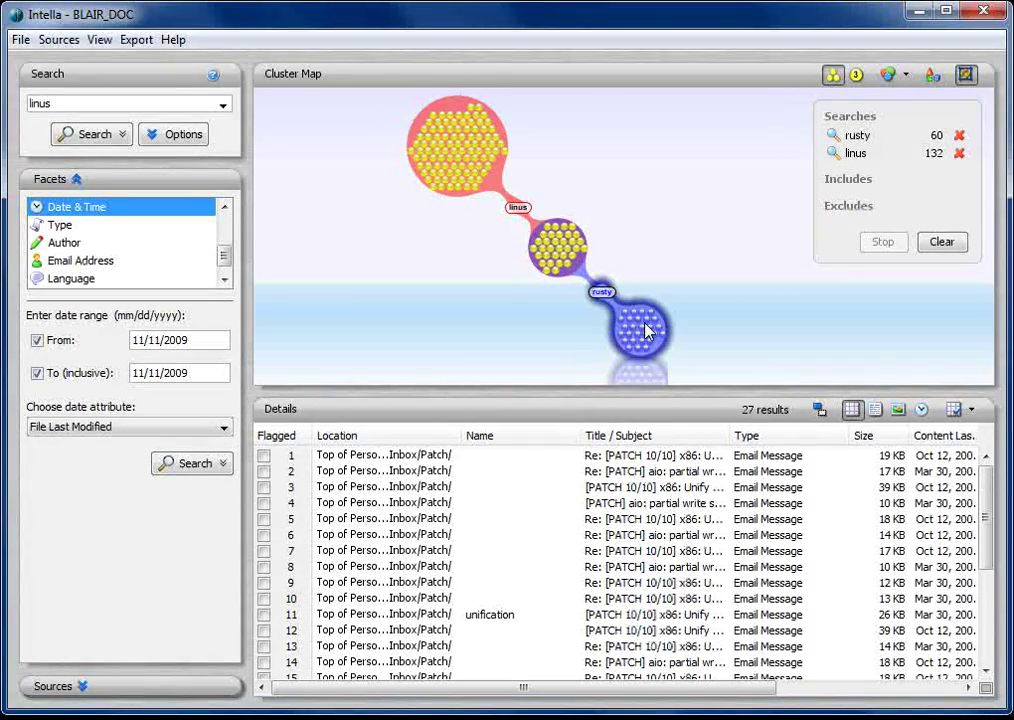
click(552, 250)
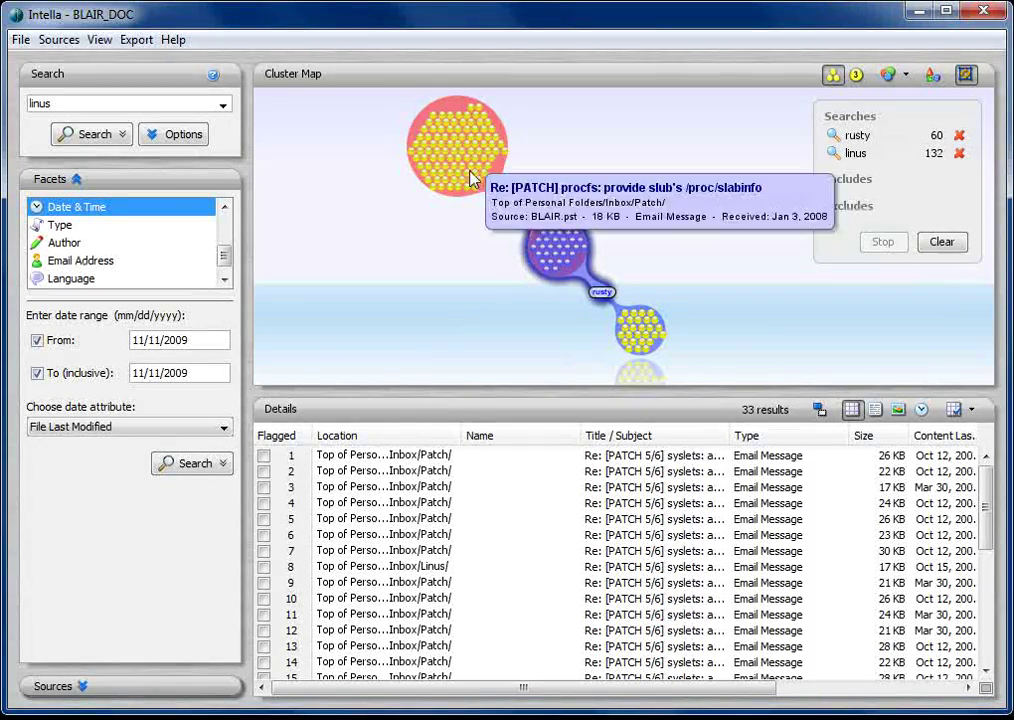
click(468, 196)
Read the fifth and sixth linus emails, checking their body text and headers
double_click(588, 519)
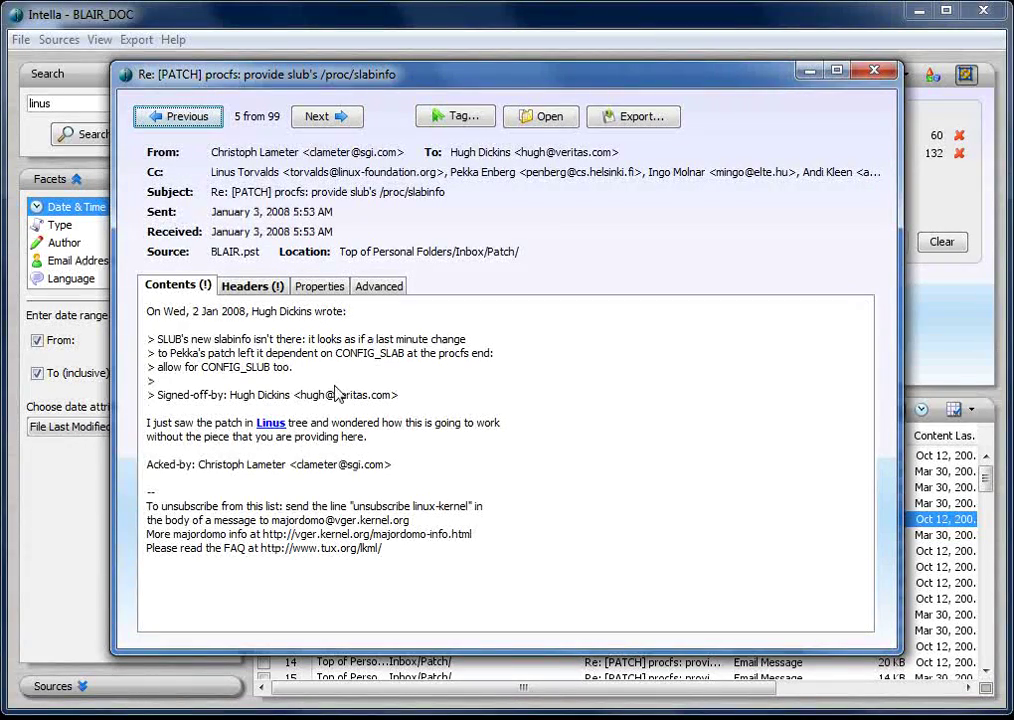
click(250, 287)
click(180, 288)
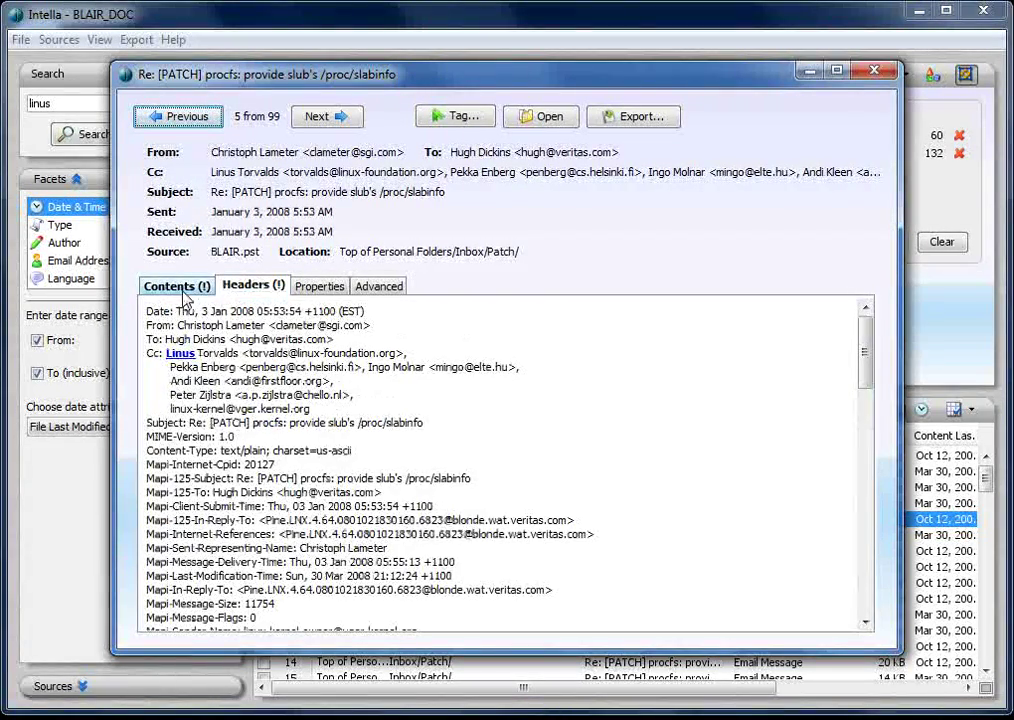
click(874, 70)
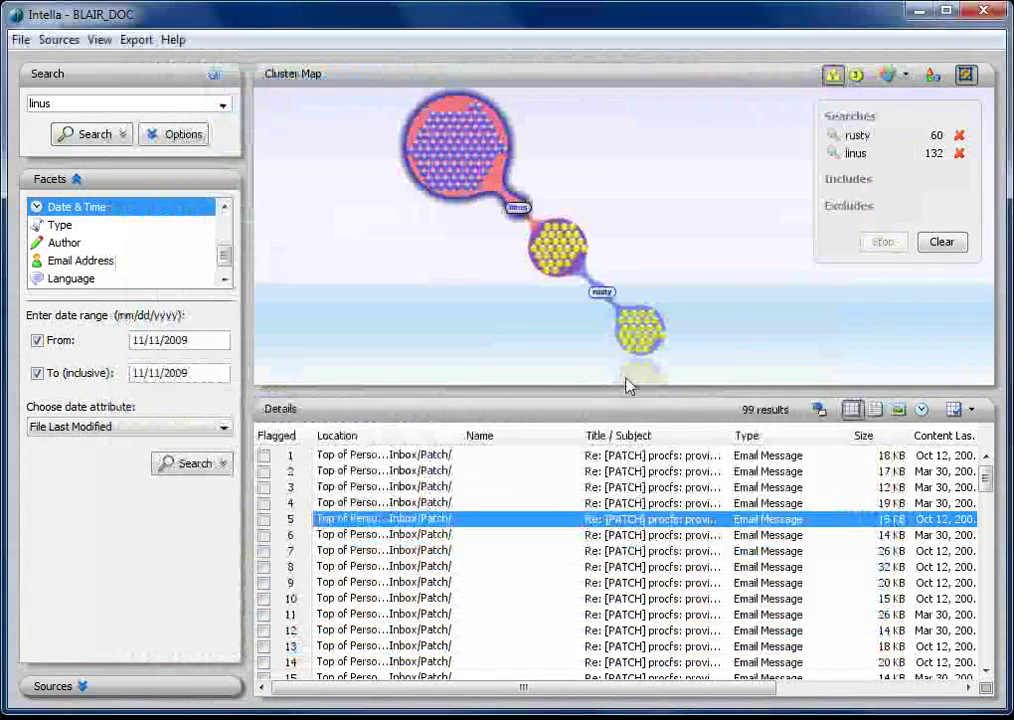
double_click(593, 535)
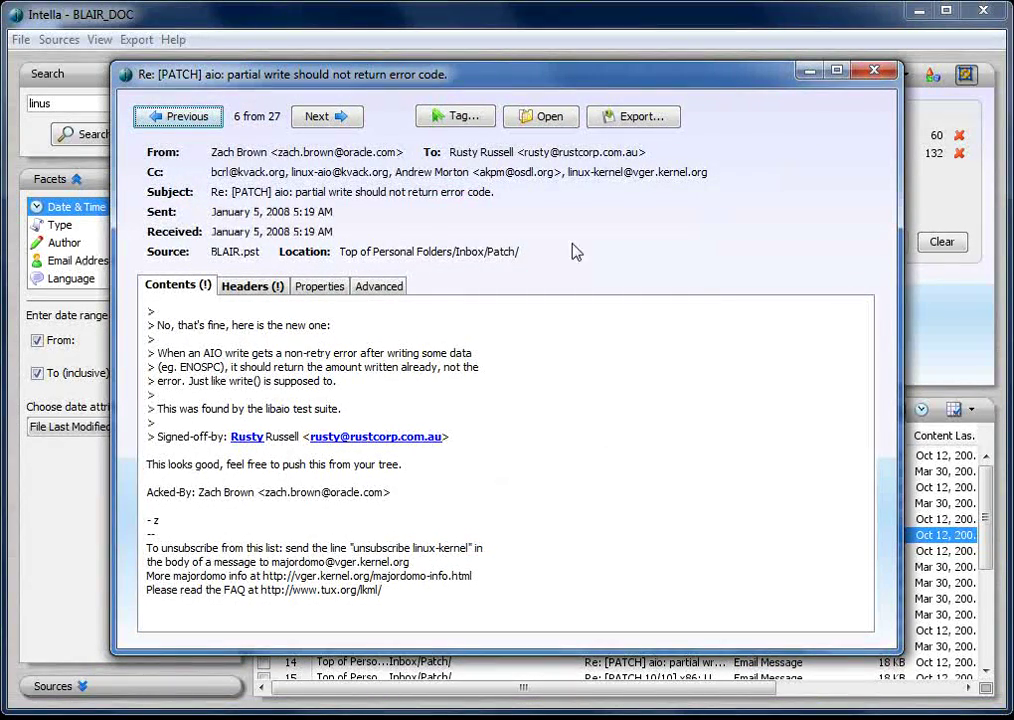
click(250, 287)
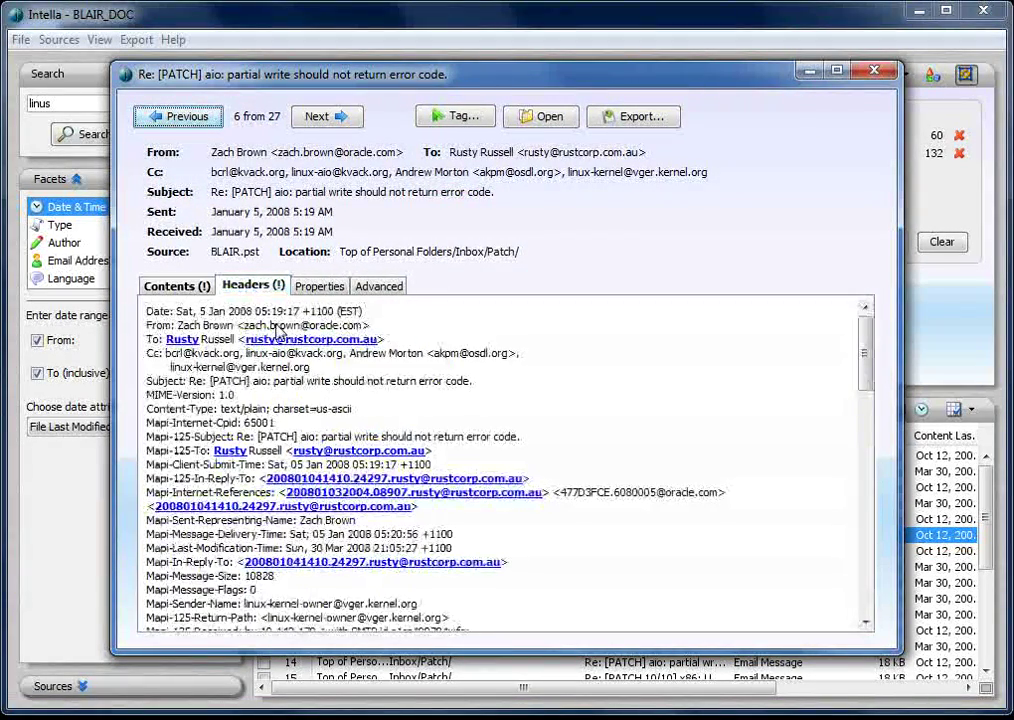
click(872, 72)
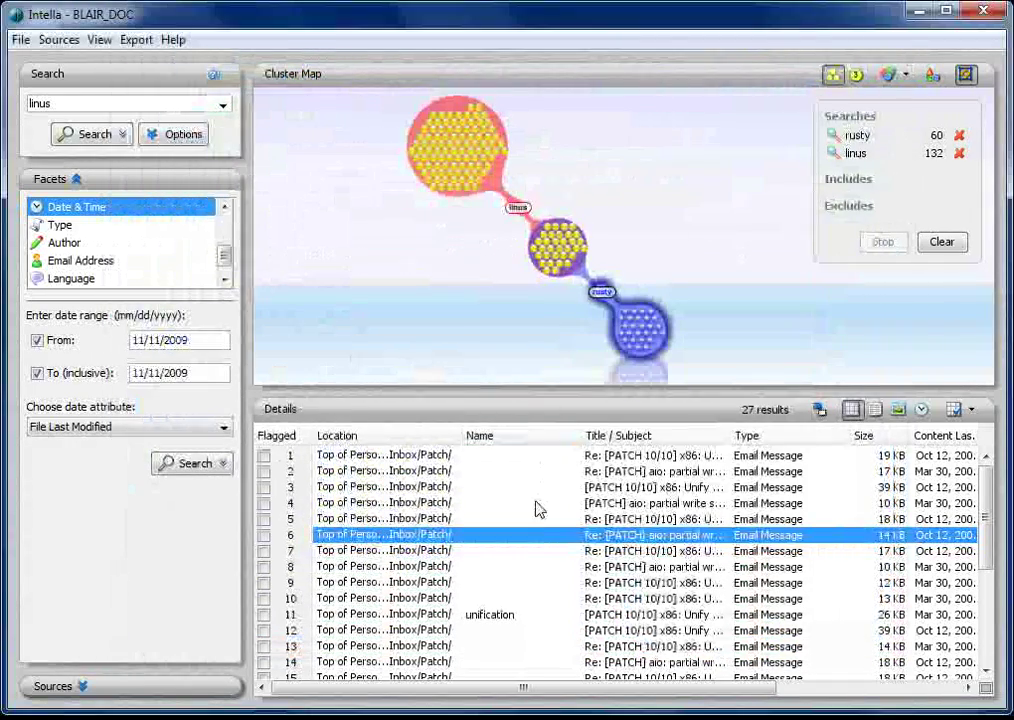
Open the third email shared by linus and rusty and scroll through the syslets patch
click(630, 338)
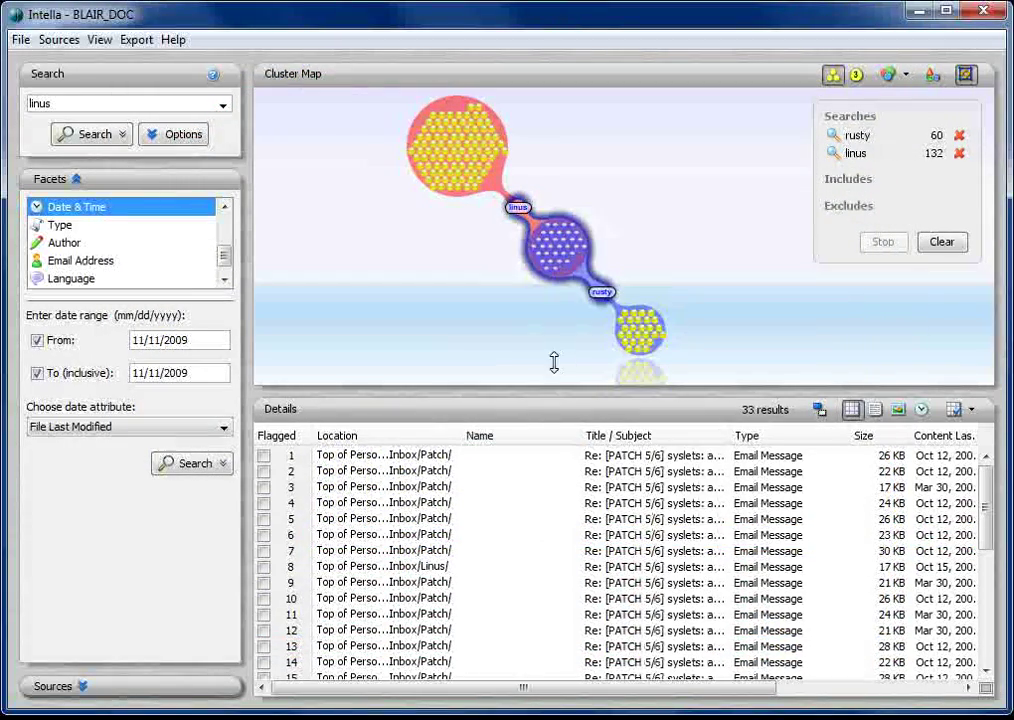
double_click(566, 489)
scroll(278, 428, down, 3)
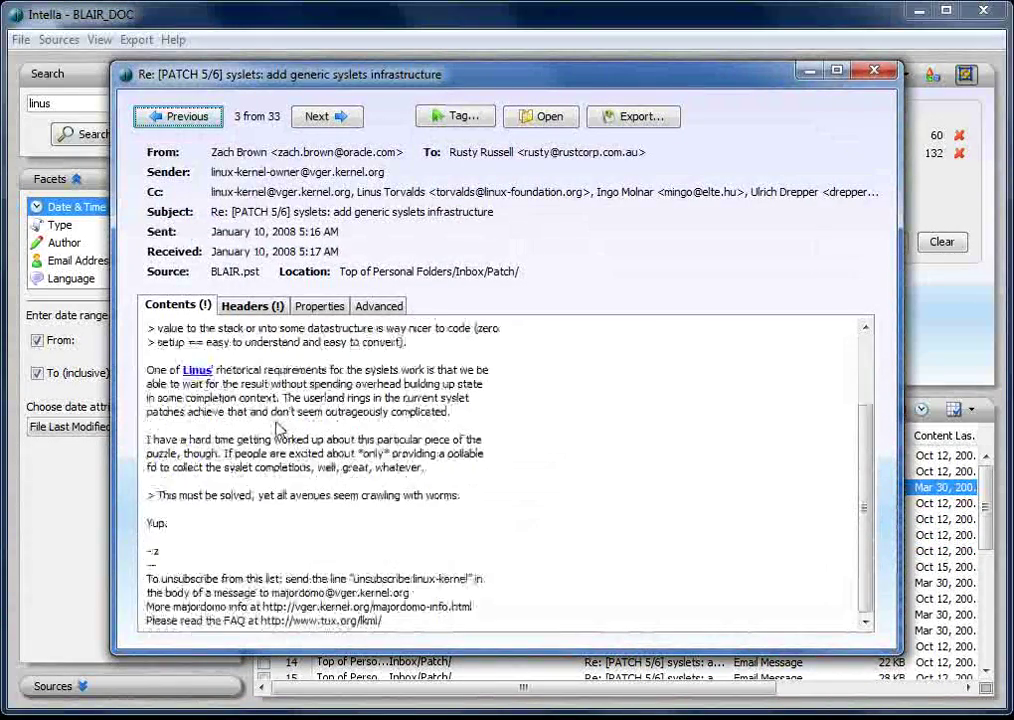
scroll(278, 428, up, 3)
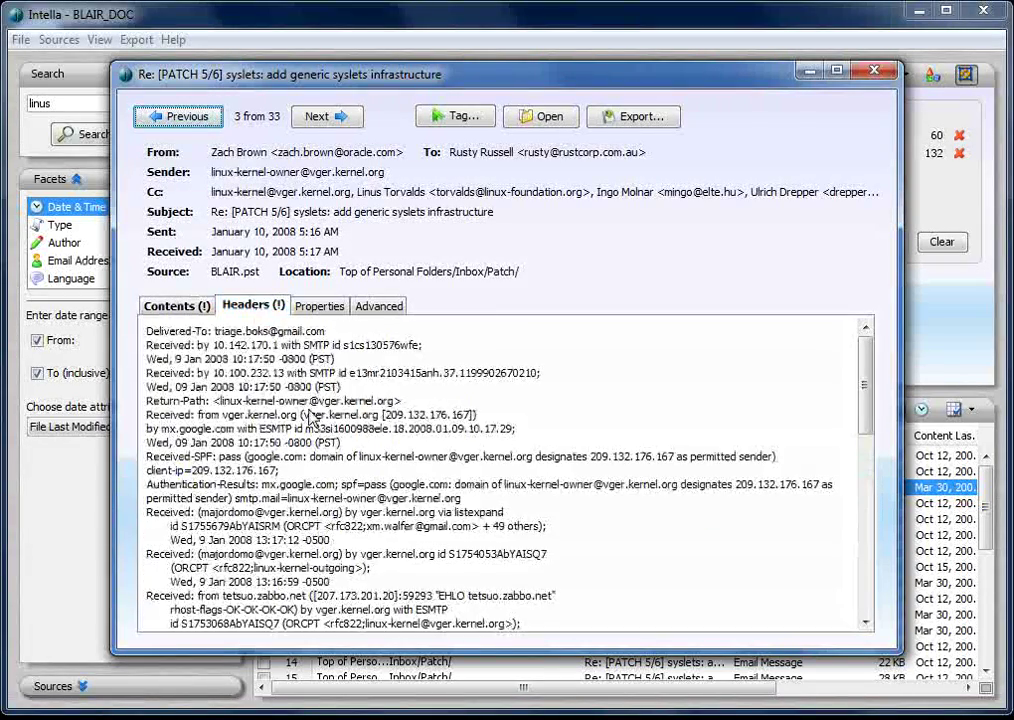
scroll(312, 418, down, 10)
scroll(312, 418, up, 10)
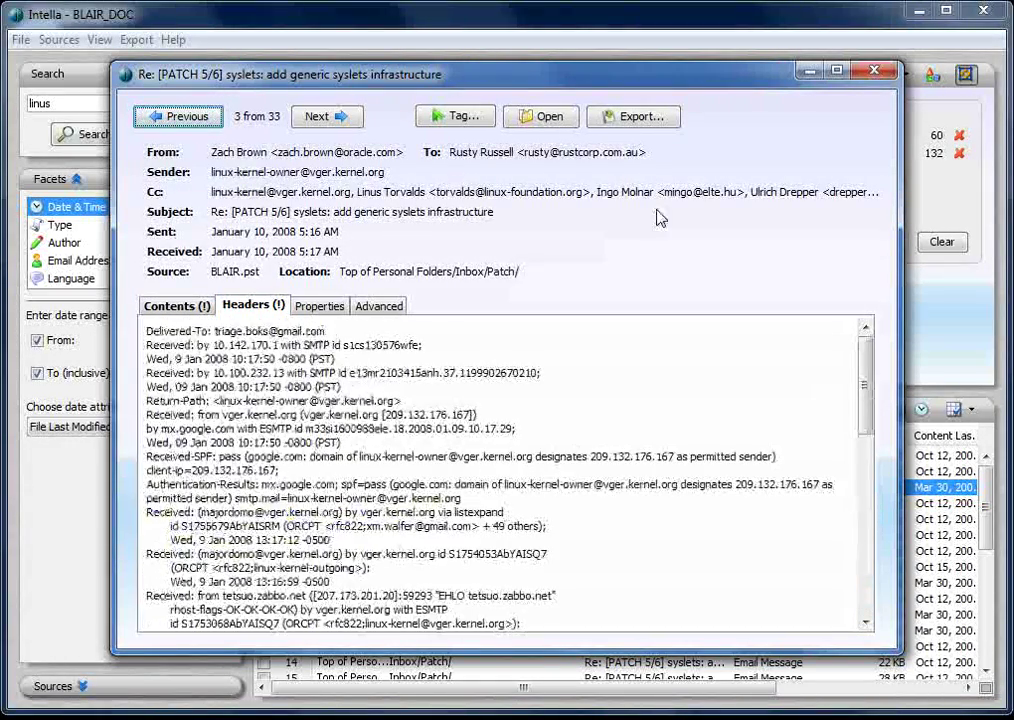
click(875, 70)
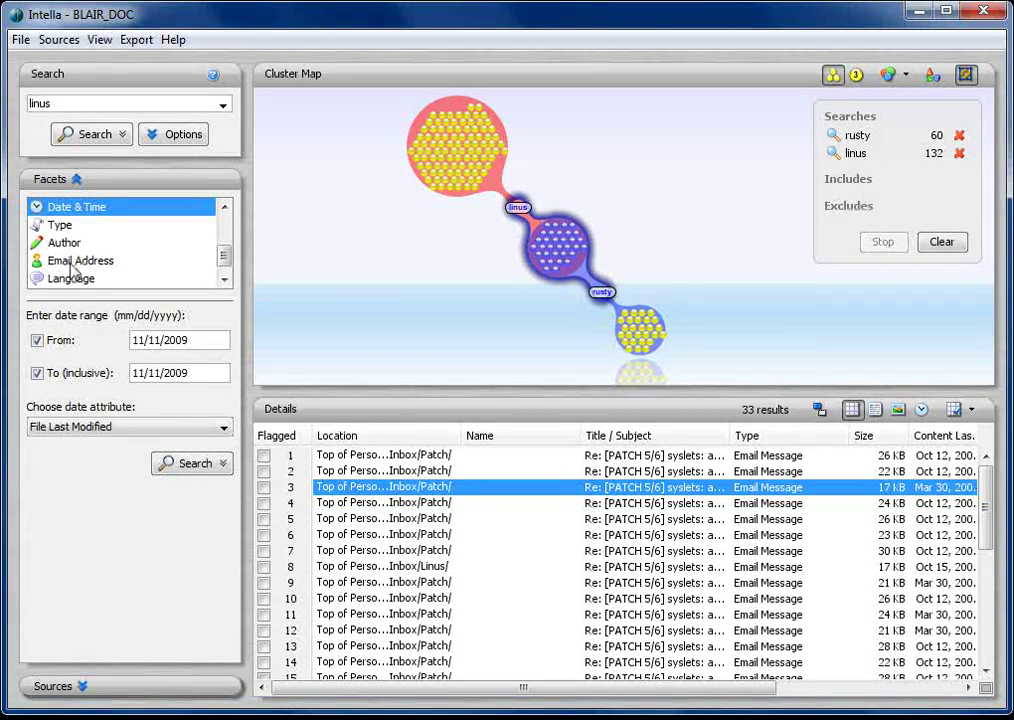
Expand All Senders in the Email Address facet and add a From/Sender search for one sender, listing 6 emails
click(70, 263)
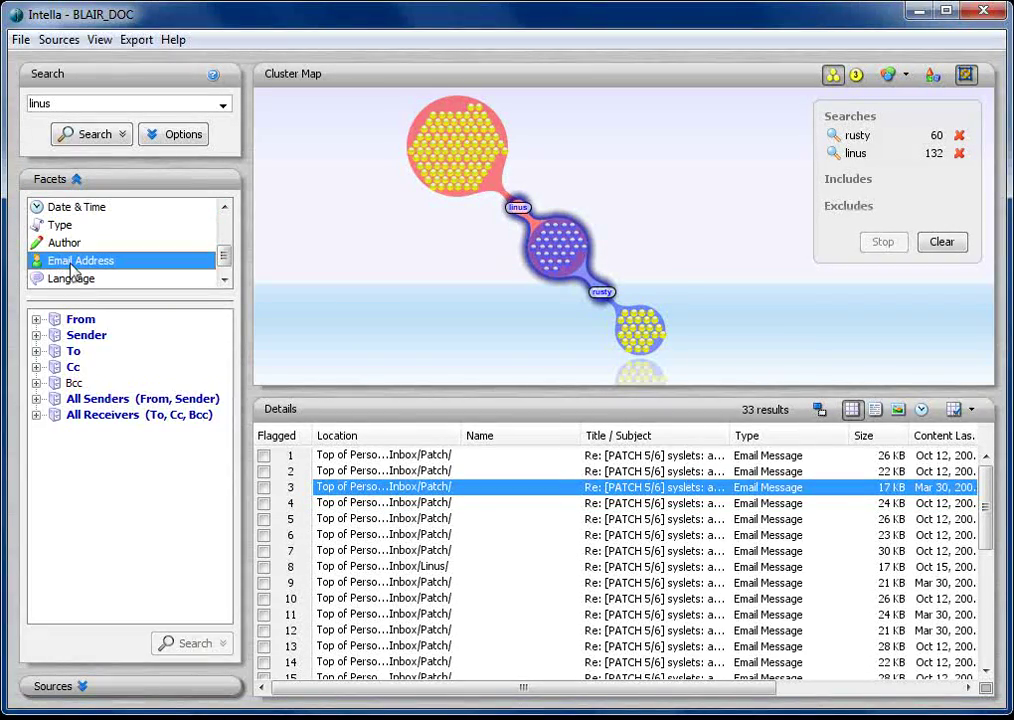
click(380, 277)
click(36, 399)
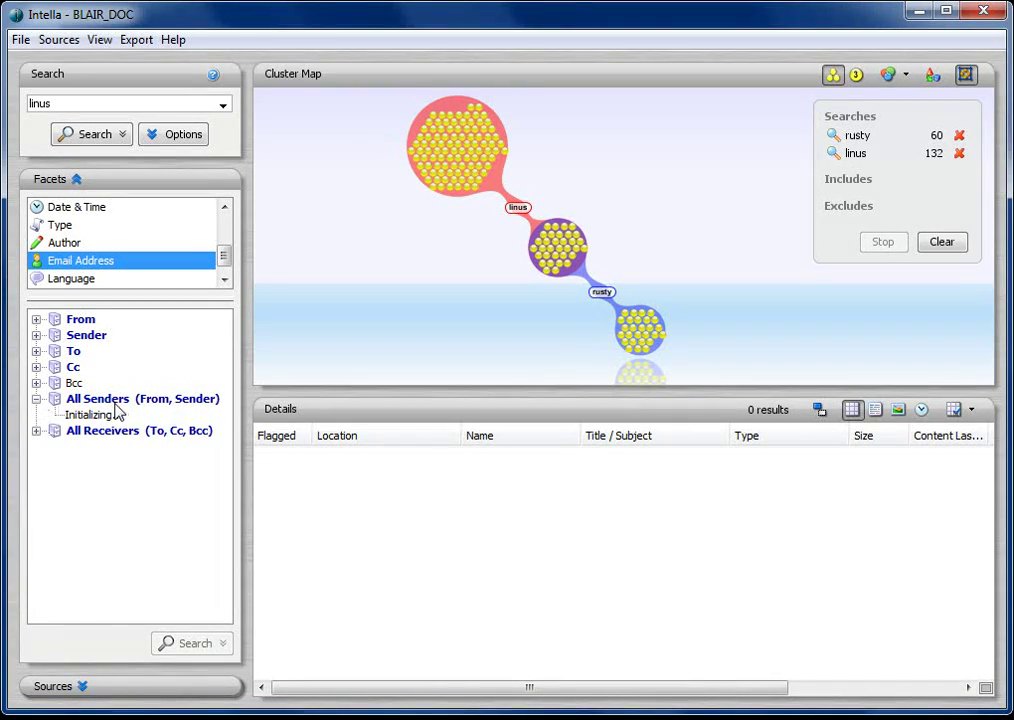
click(475, 172)
scroll(155, 452, down, 7)
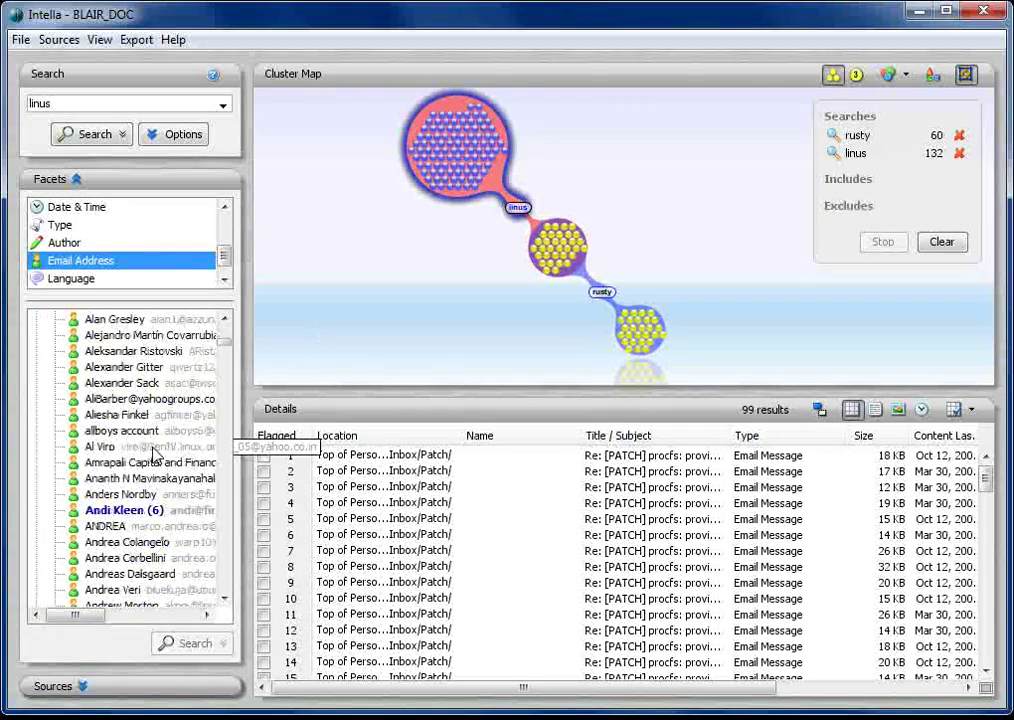
click(160, 511)
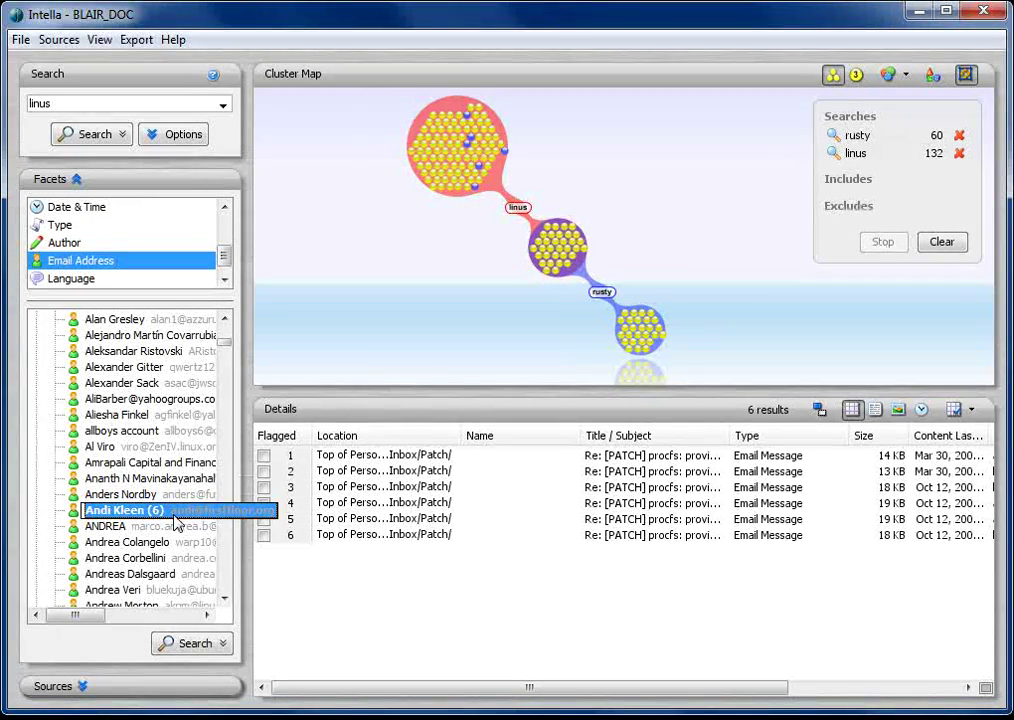
double_click(160, 511)
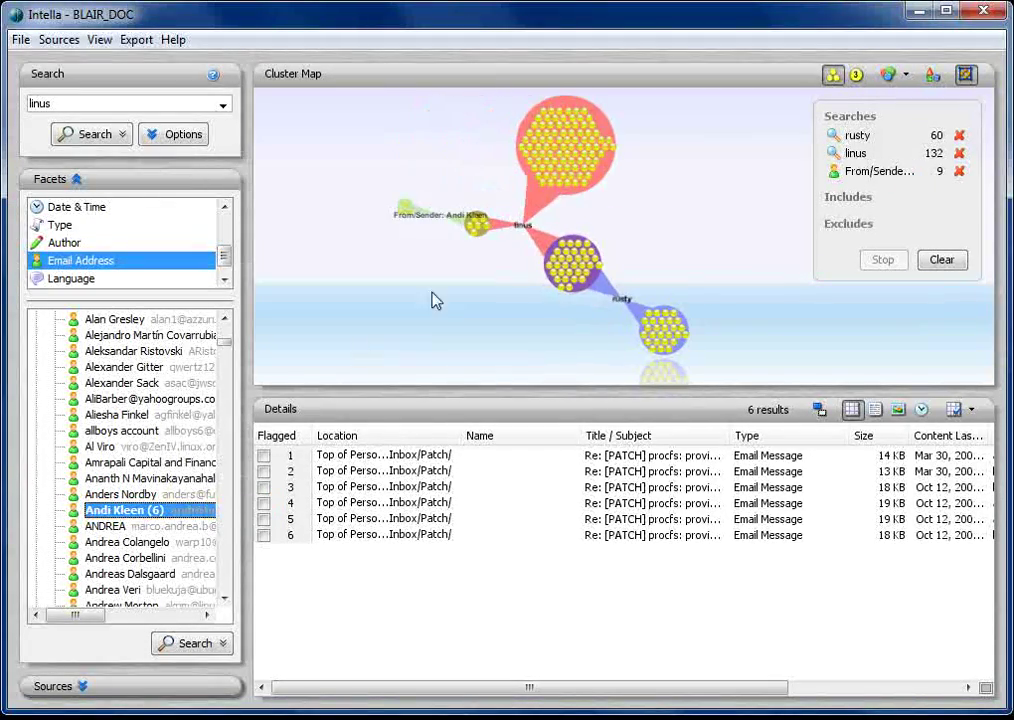
click(478, 237)
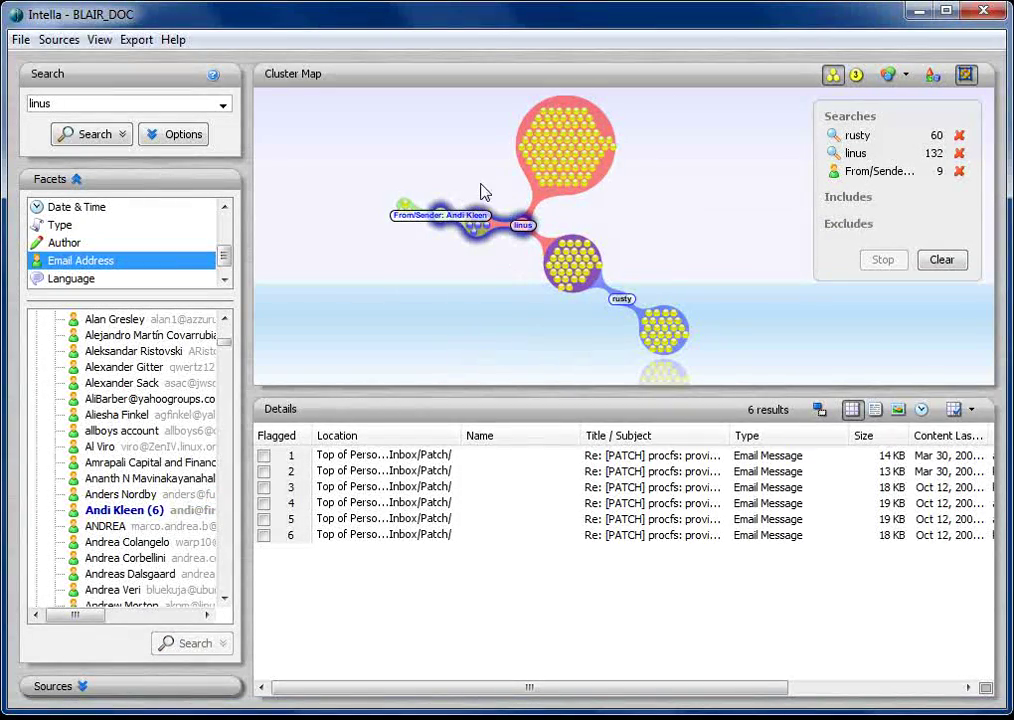
Remove the From/Sender search, relist the 99 linus emails, and expand All Receivers
click(959, 171)
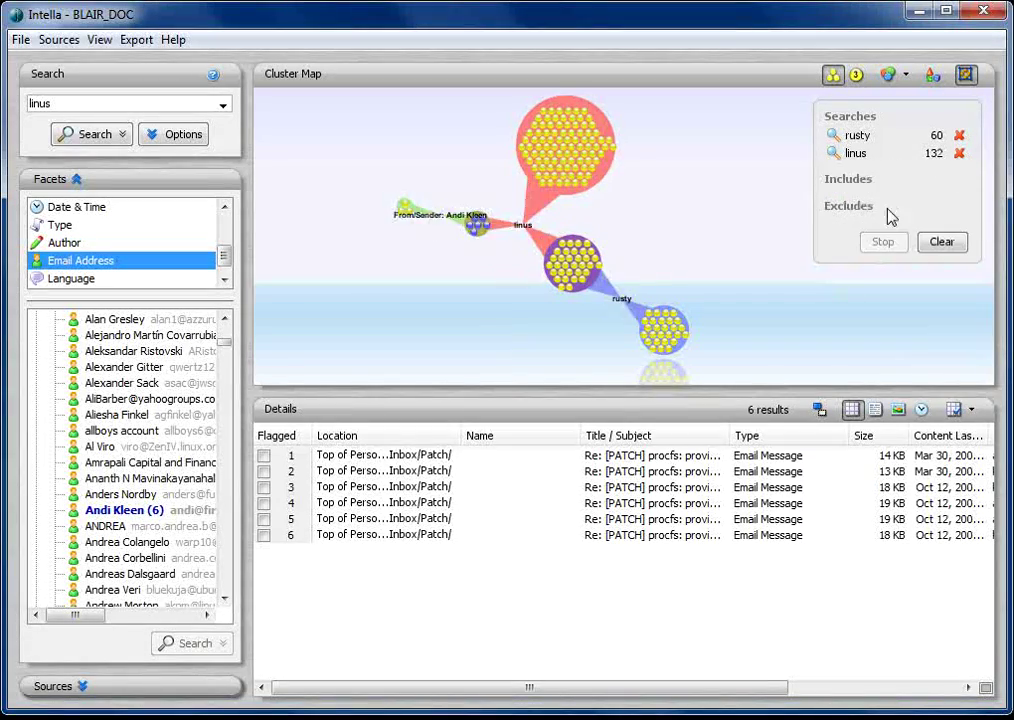
click(441, 174)
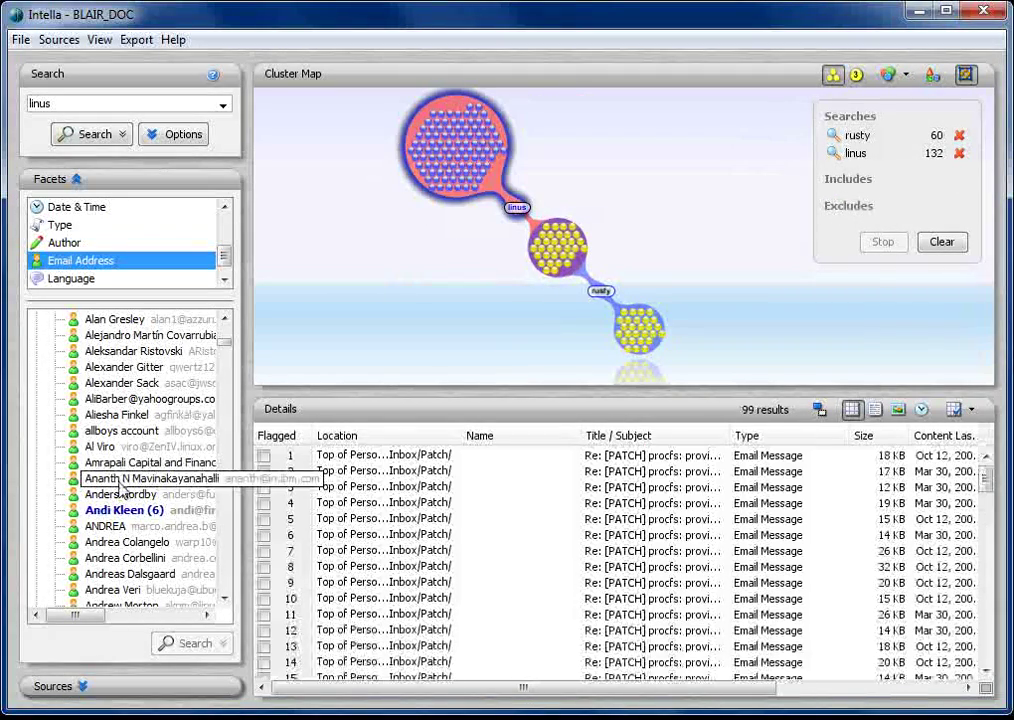
scroll(121, 490, down, 15)
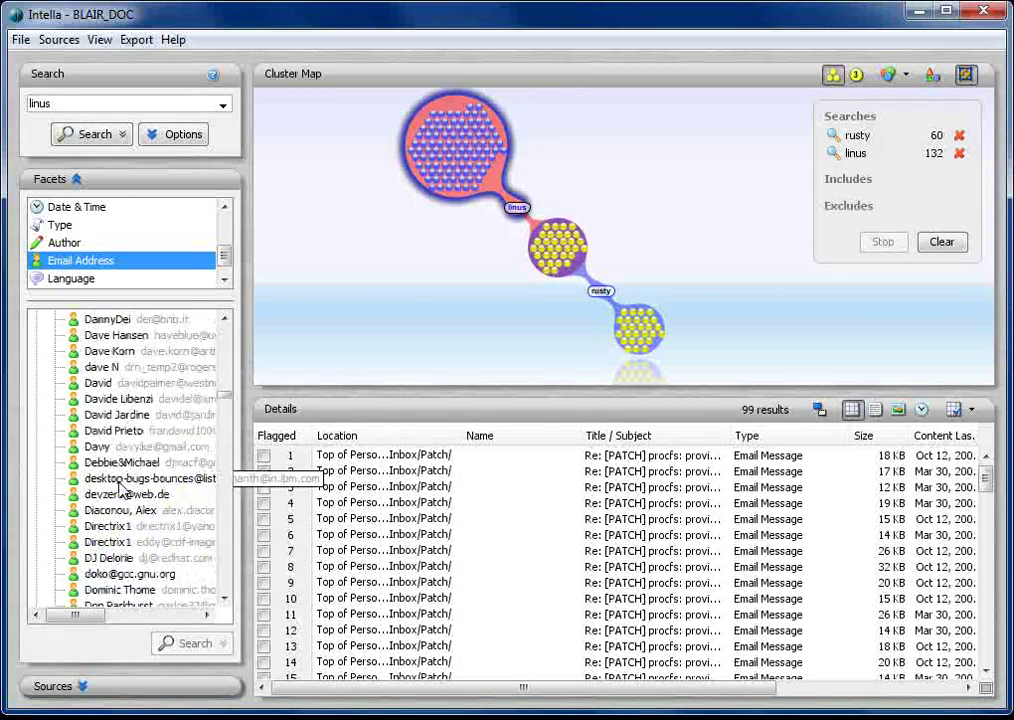
scroll(121, 490, down, 20)
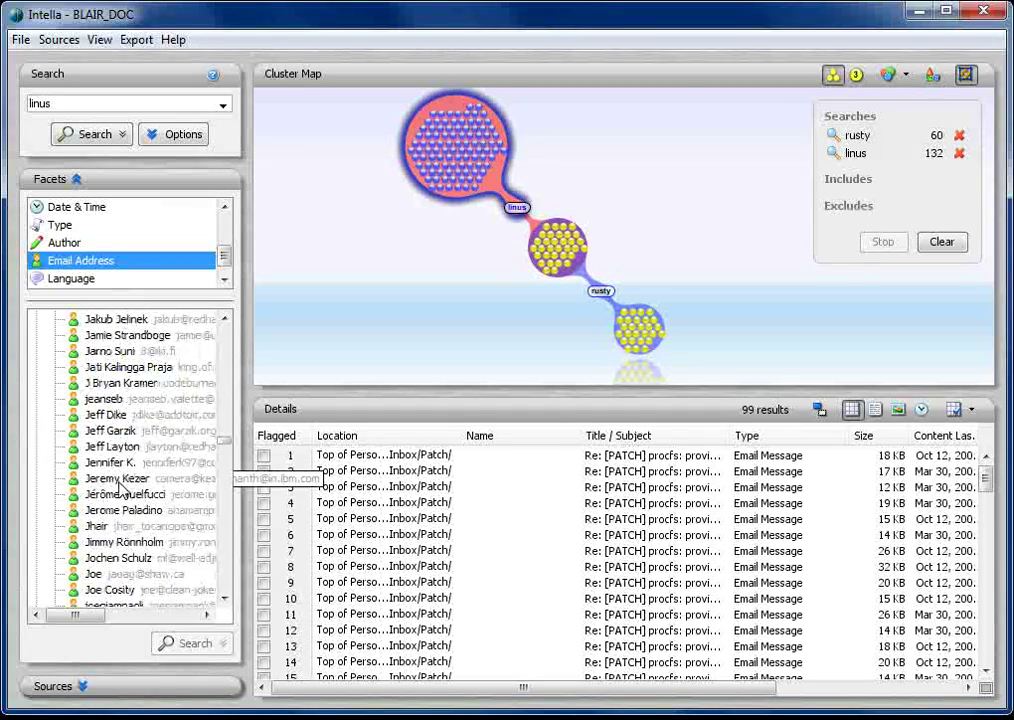
scroll(121, 490, down, 20)
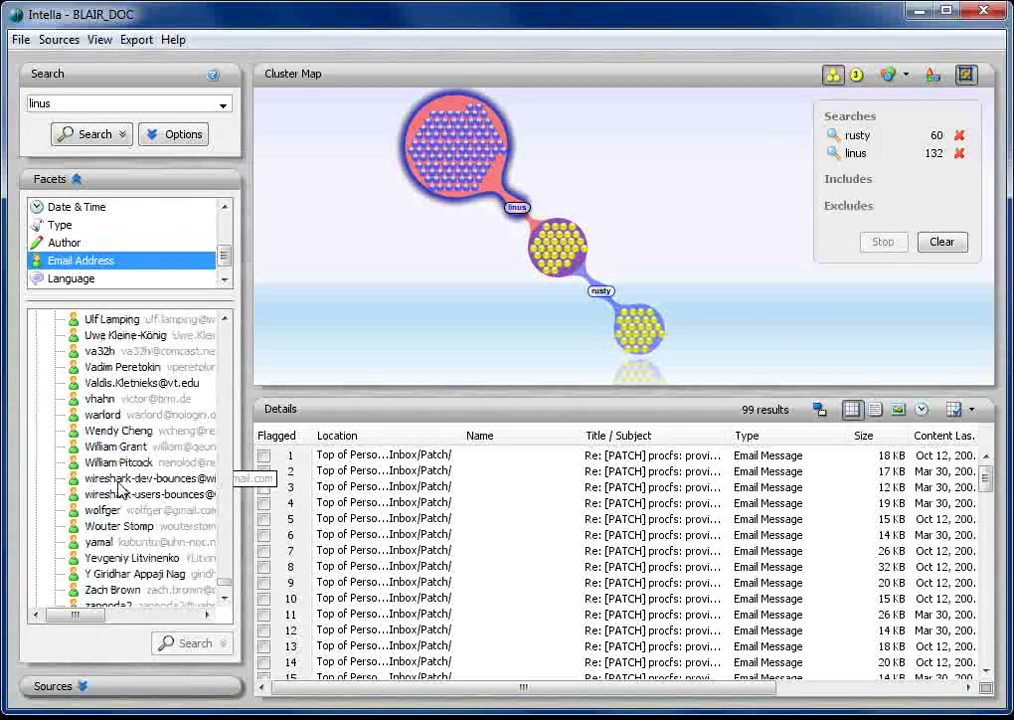
scroll(119, 495, up, 10)
scroll(118, 500, down, 15)
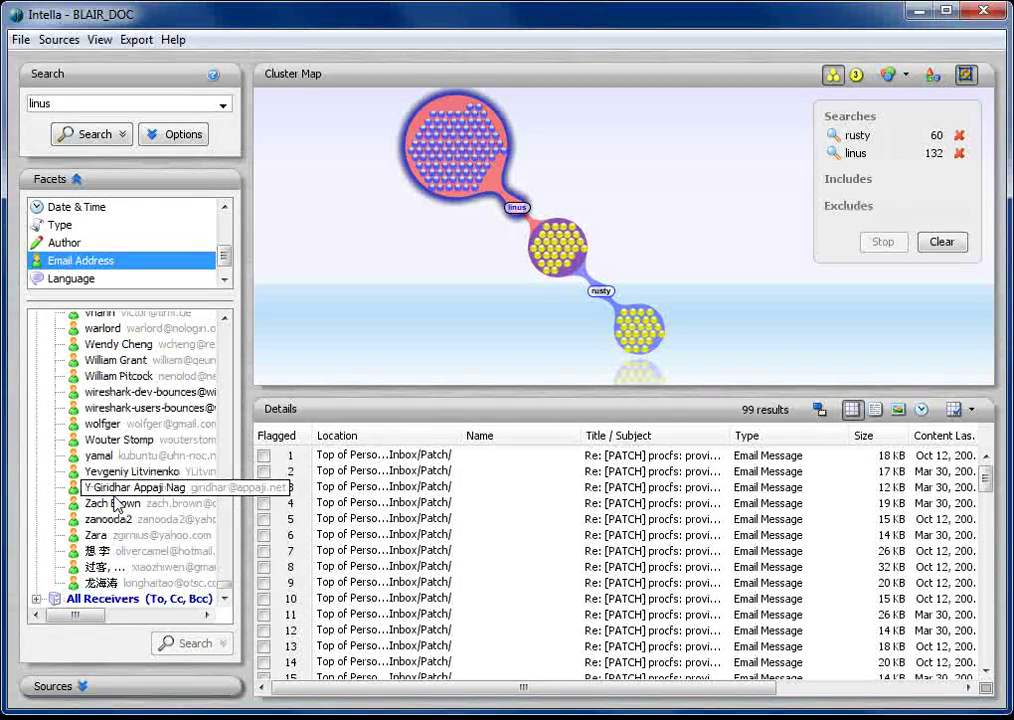
click(36, 598)
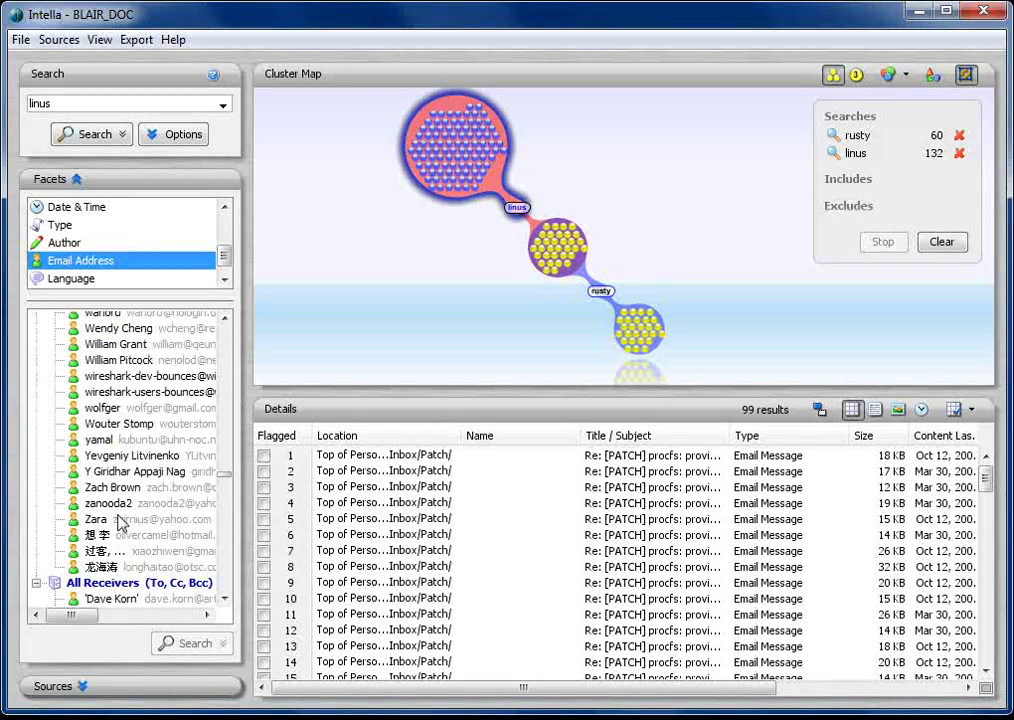
scroll(119, 522, down, 8)
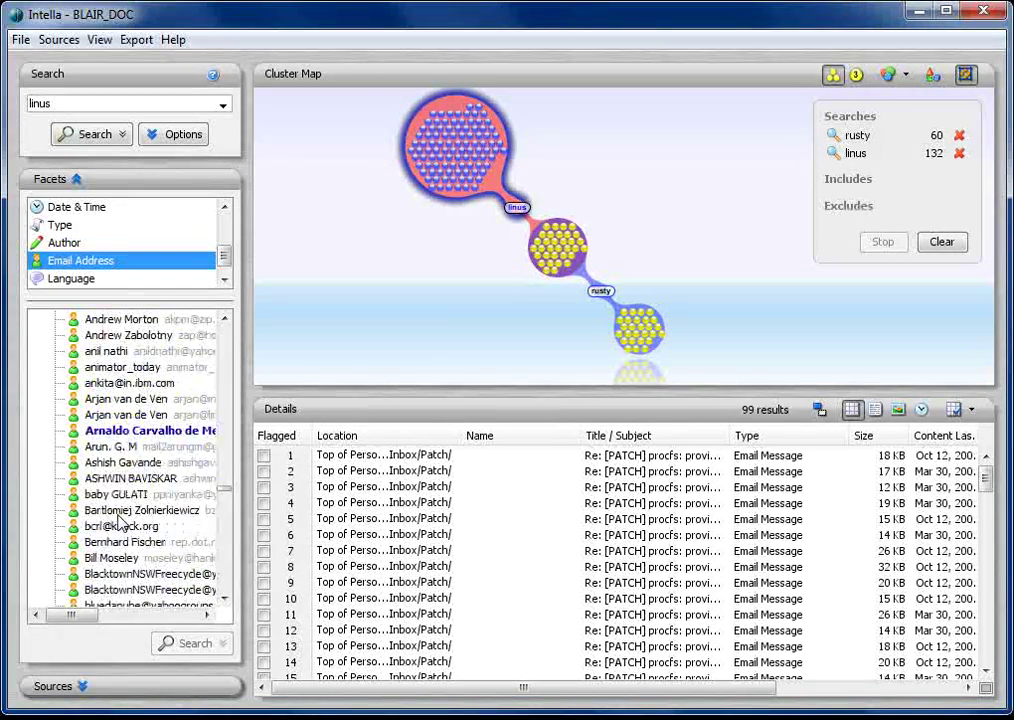
scroll(118, 521, up, 1)
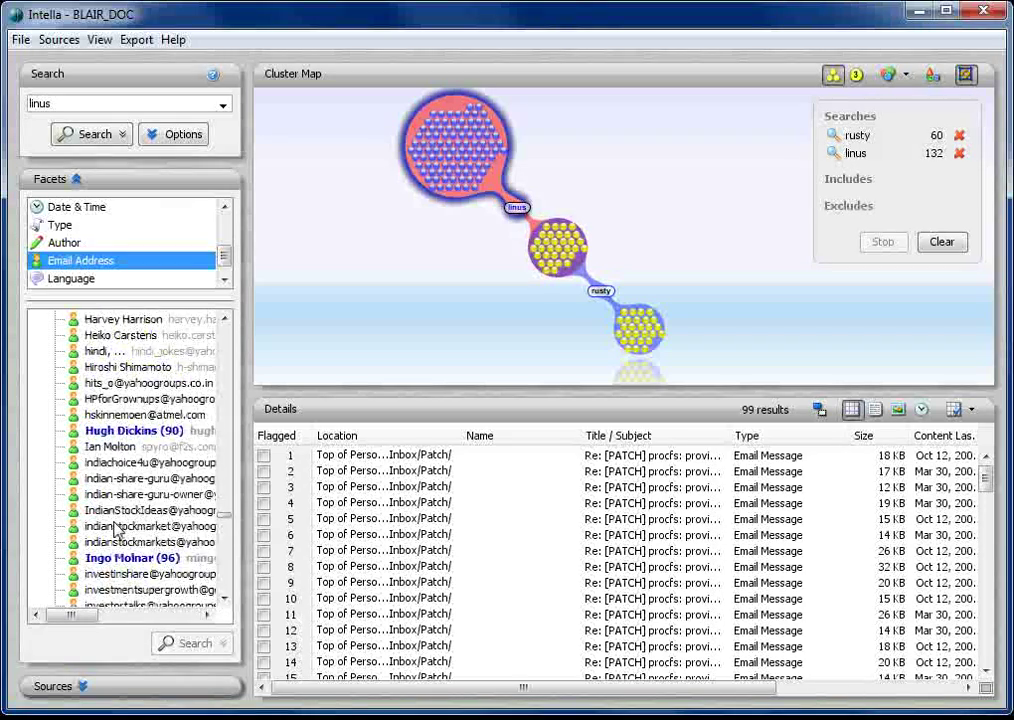
scroll(116, 528, up, 1)
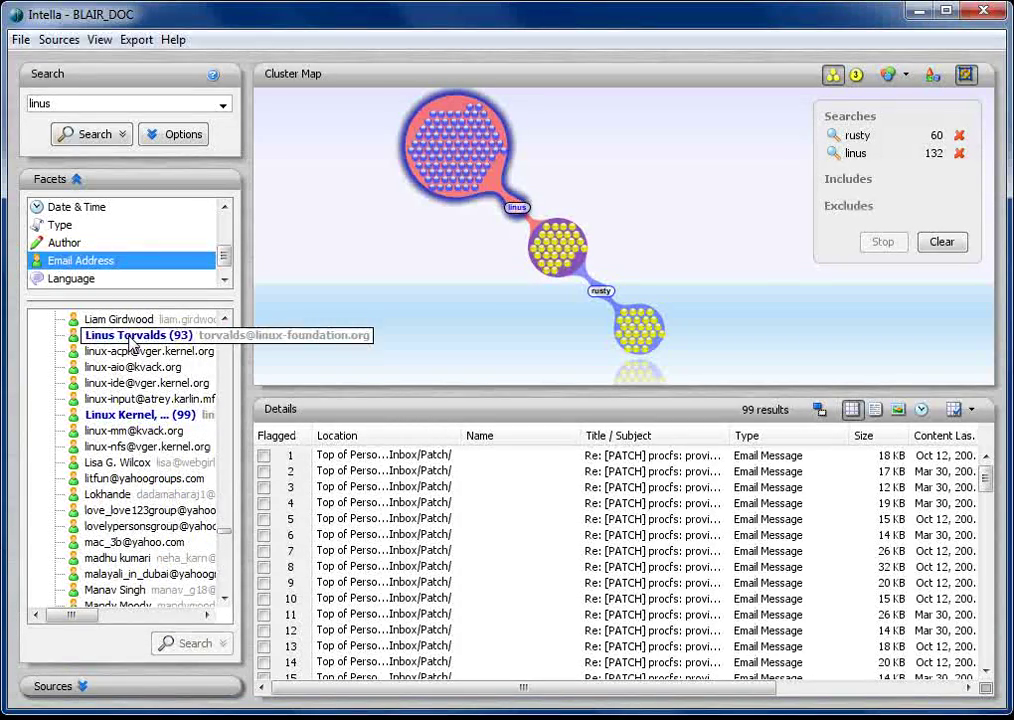
Compare receiver facet selections: one contact's 120 messages versus a mailing list's 12
click(128, 336)
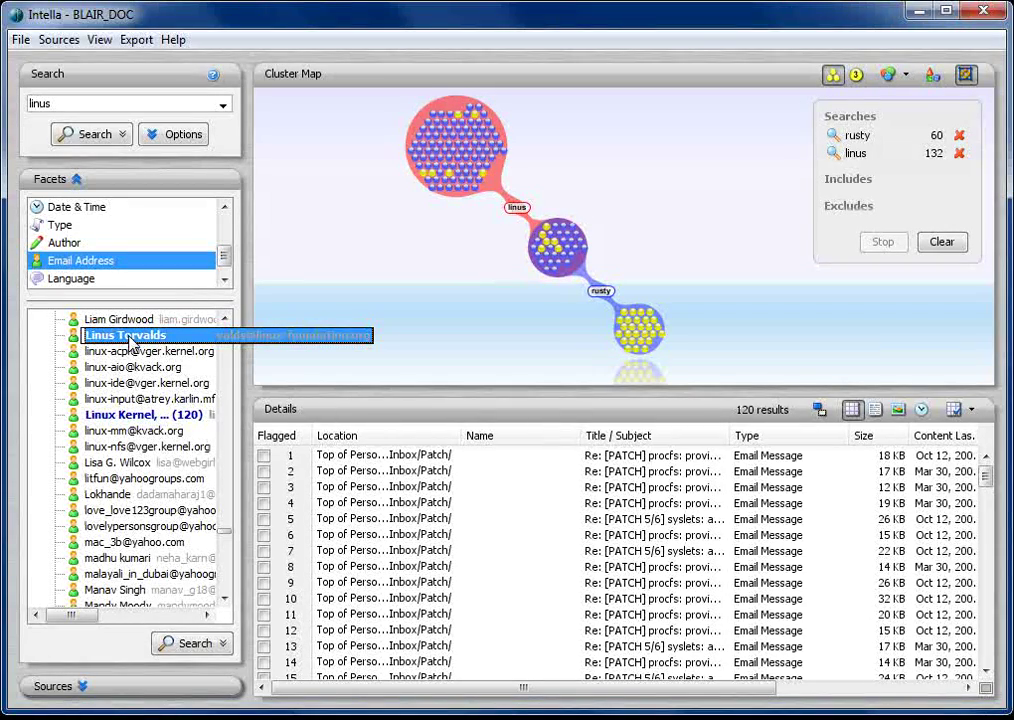
click(153, 416)
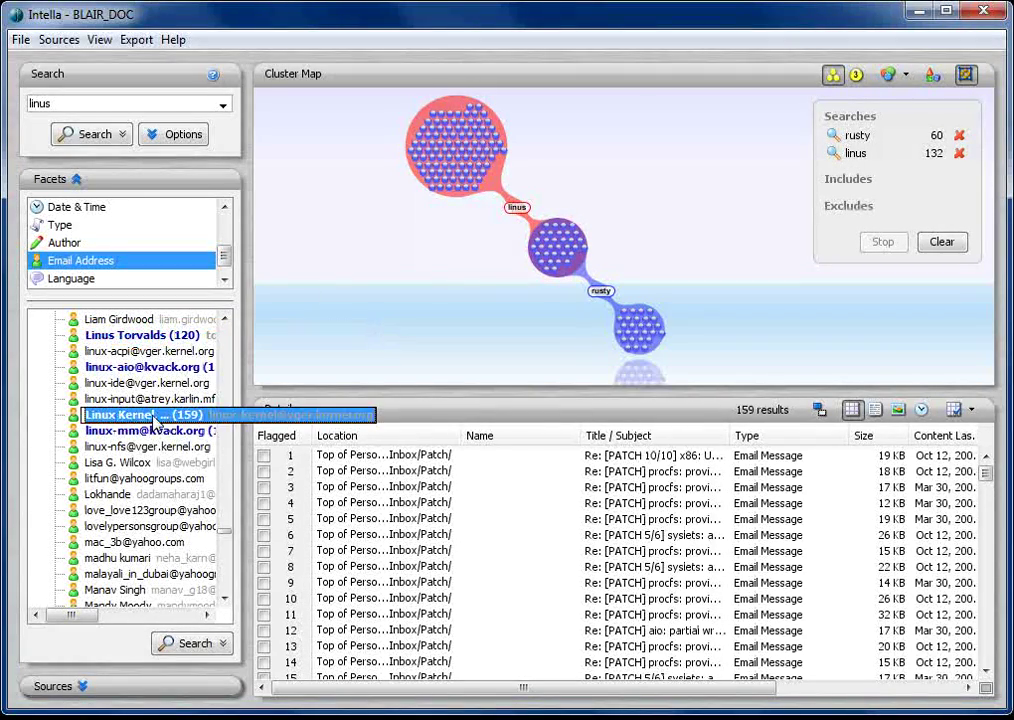
click(140, 367)
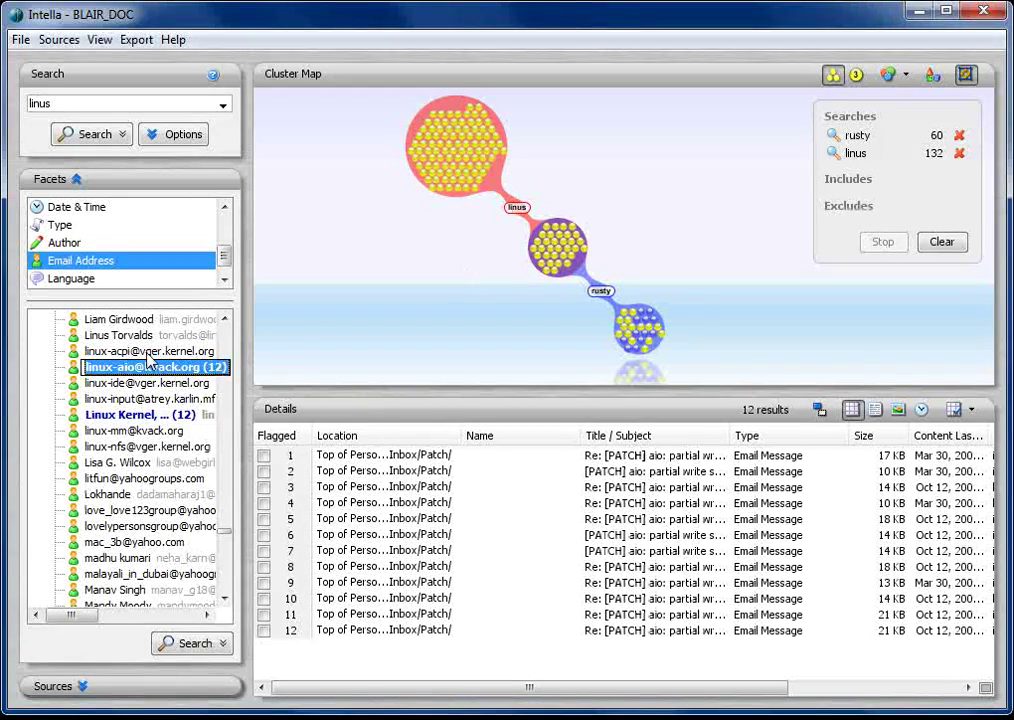
click(140, 336)
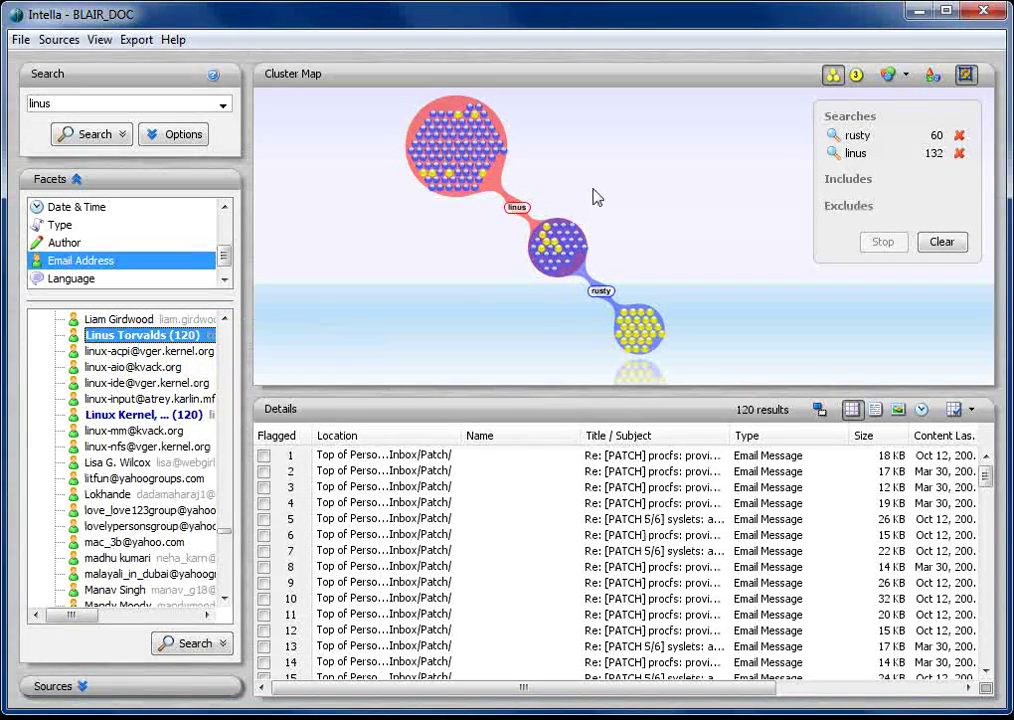
click(178, 367)
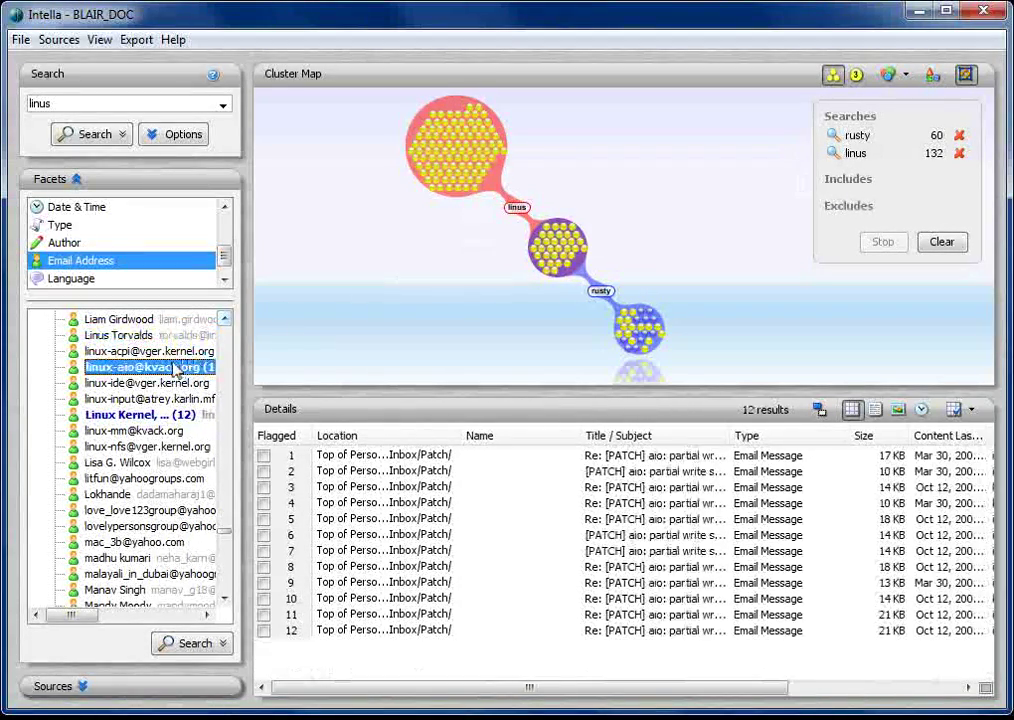
click(140, 336)
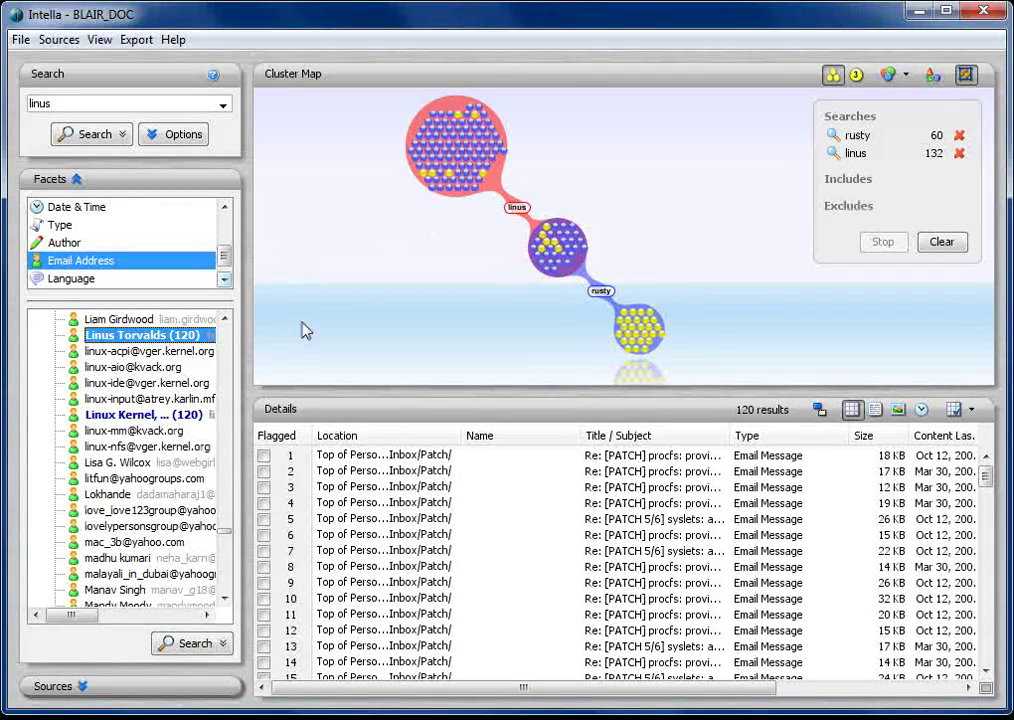
Add a To/Cc/Bcc search for the contact and list its 120 emails
double_click(186, 338)
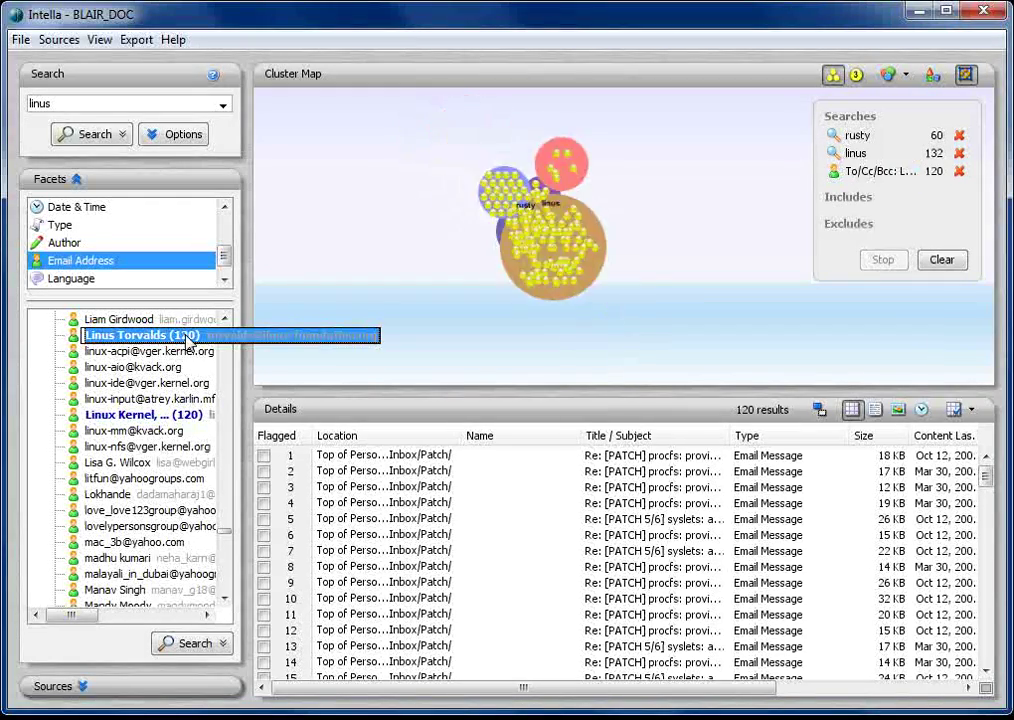
click(543, 97)
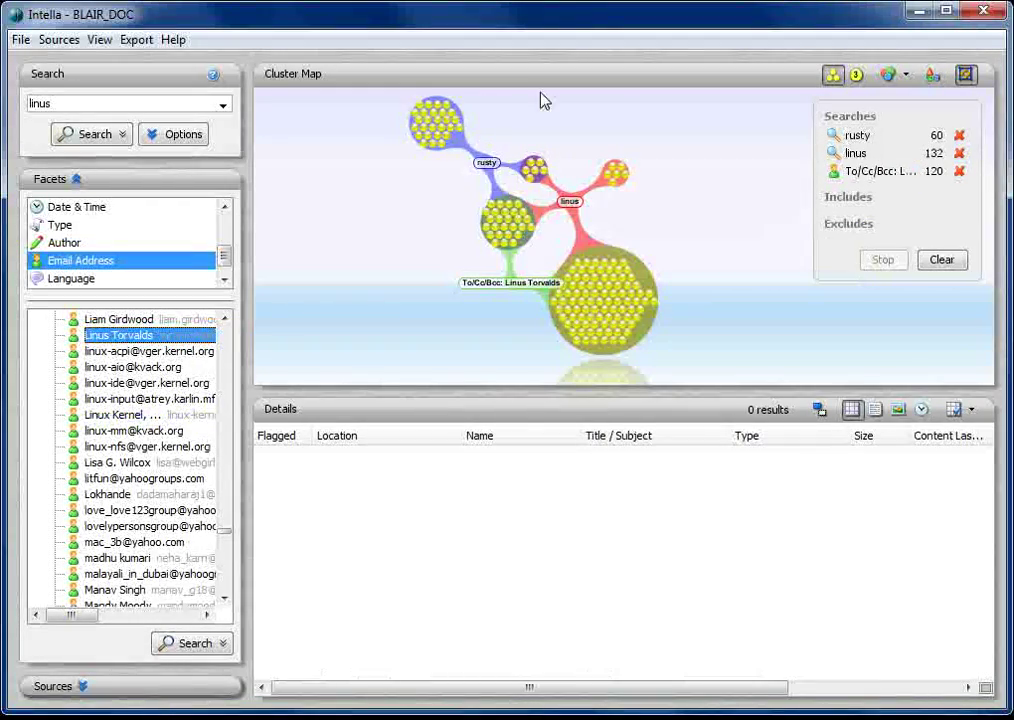
click(866, 174)
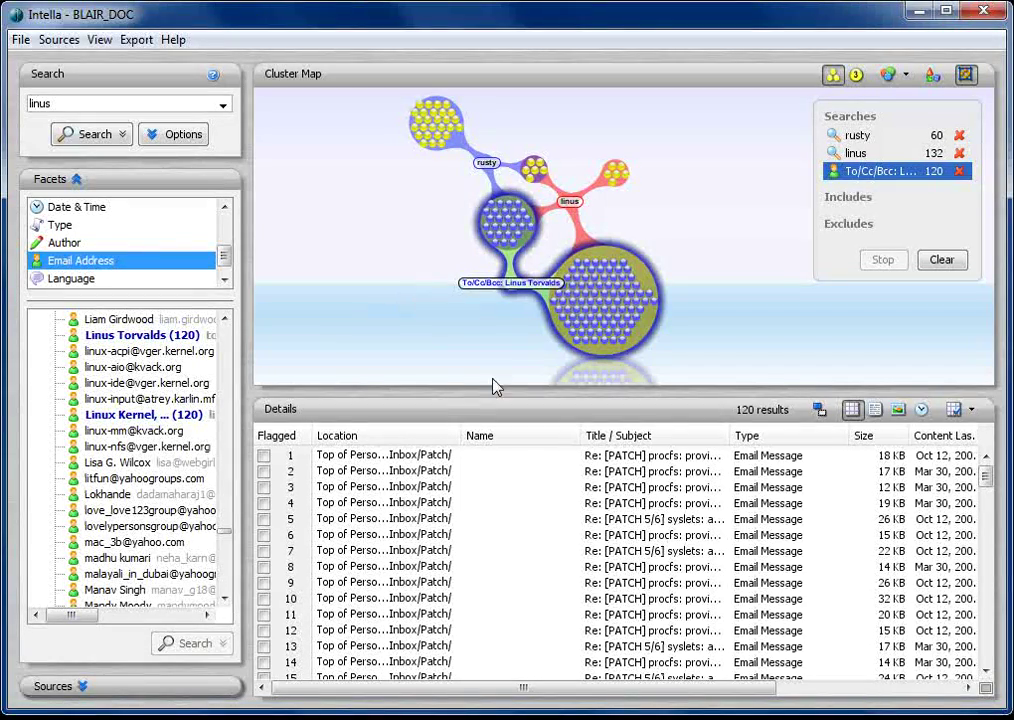
Open email 6, the slub /proc/slabinfo patch reply, and scroll through its full headers
double_click(639, 540)
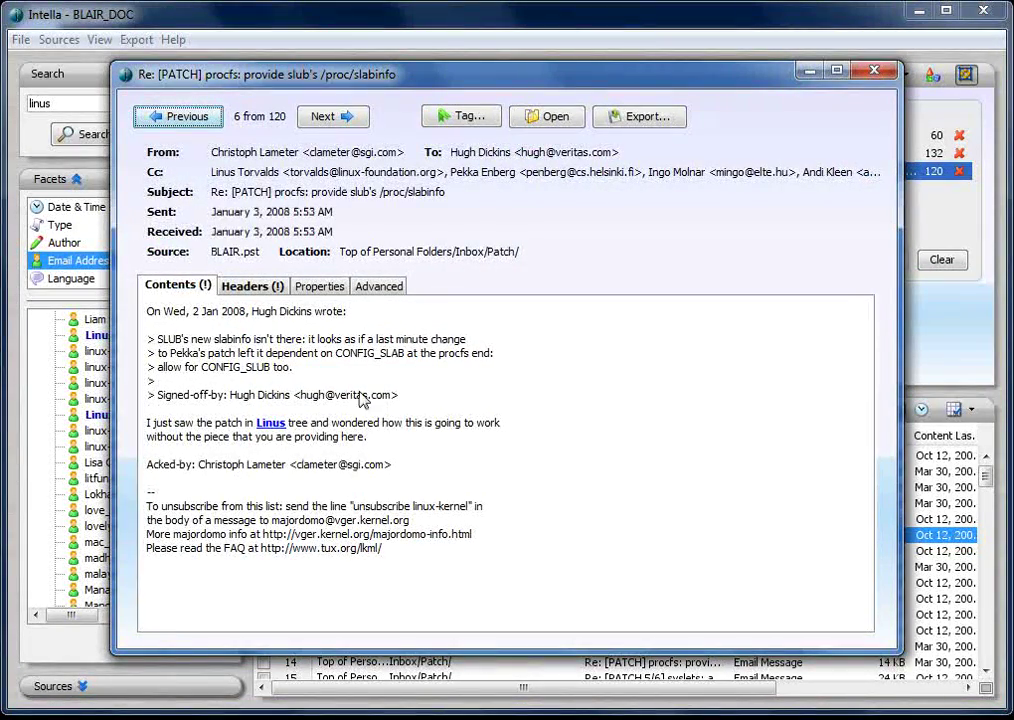
click(252, 286)
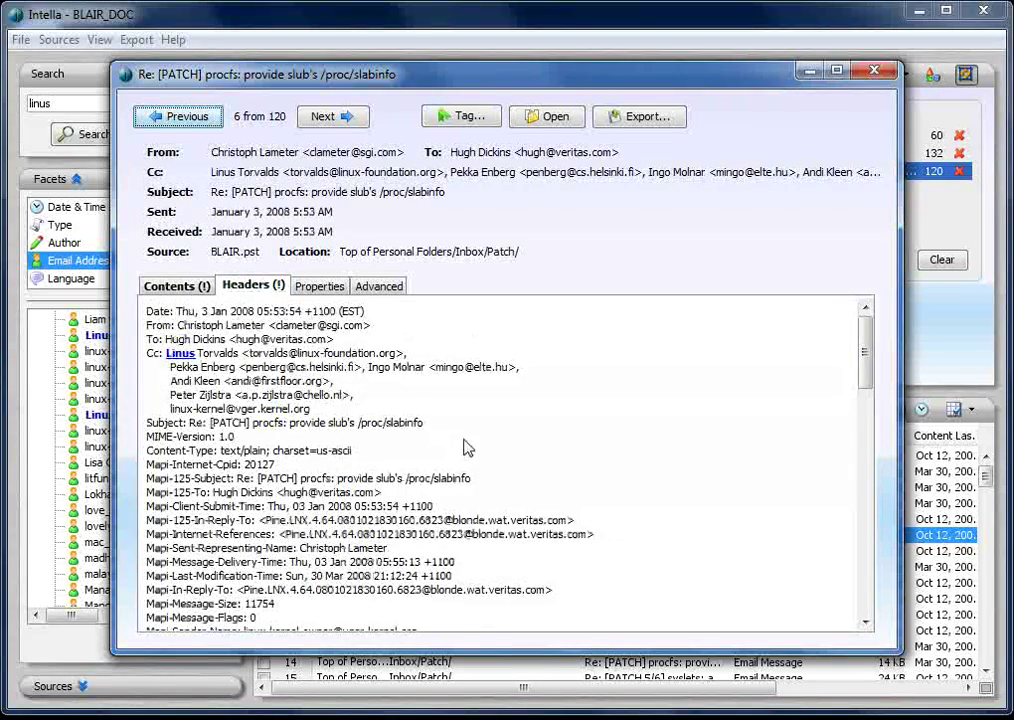
scroll(468, 447, down, 7)
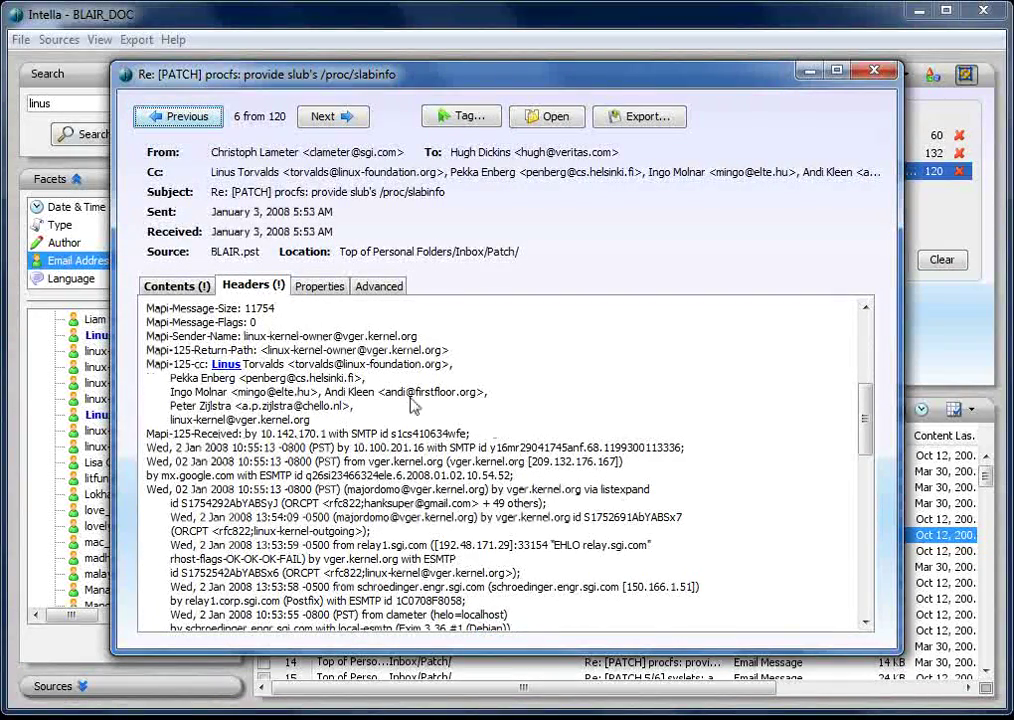
scroll(527, 406, down, 5)
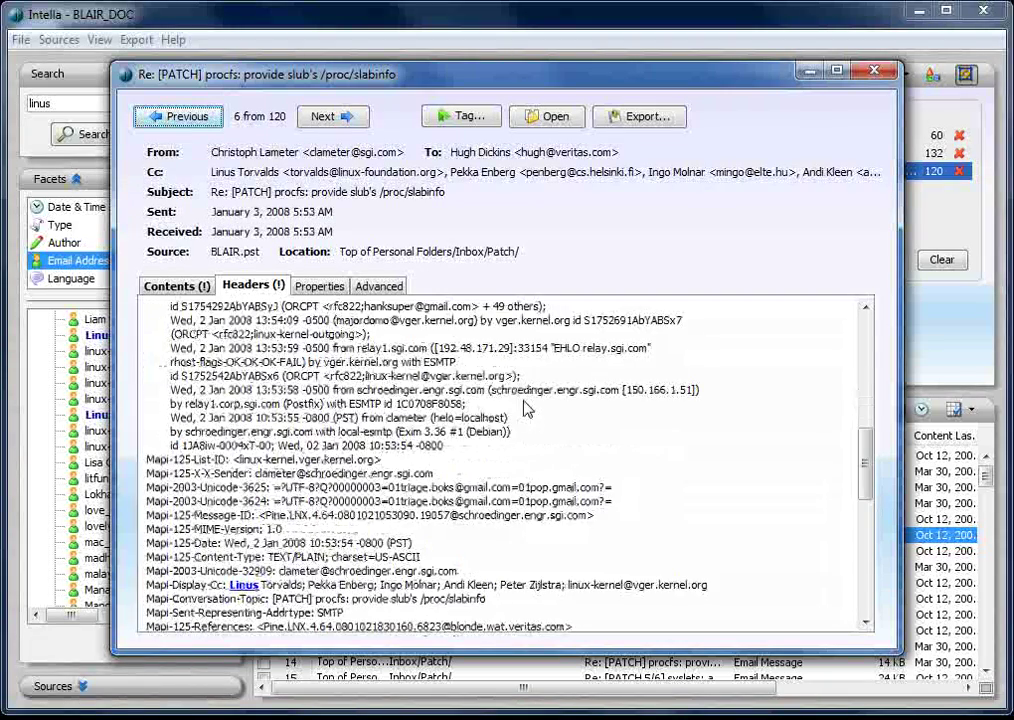
scroll(527, 409, down, 4)
scroll(527, 409, up, 15)
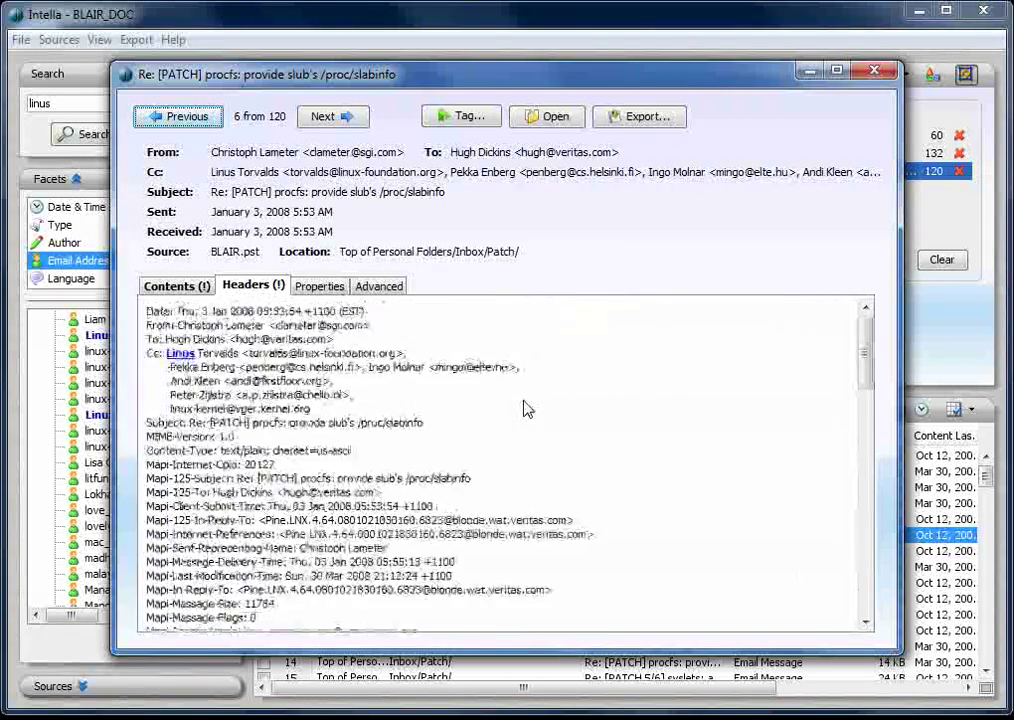
Close the email viewer to return to the 120 recipient-search results
click(874, 70)
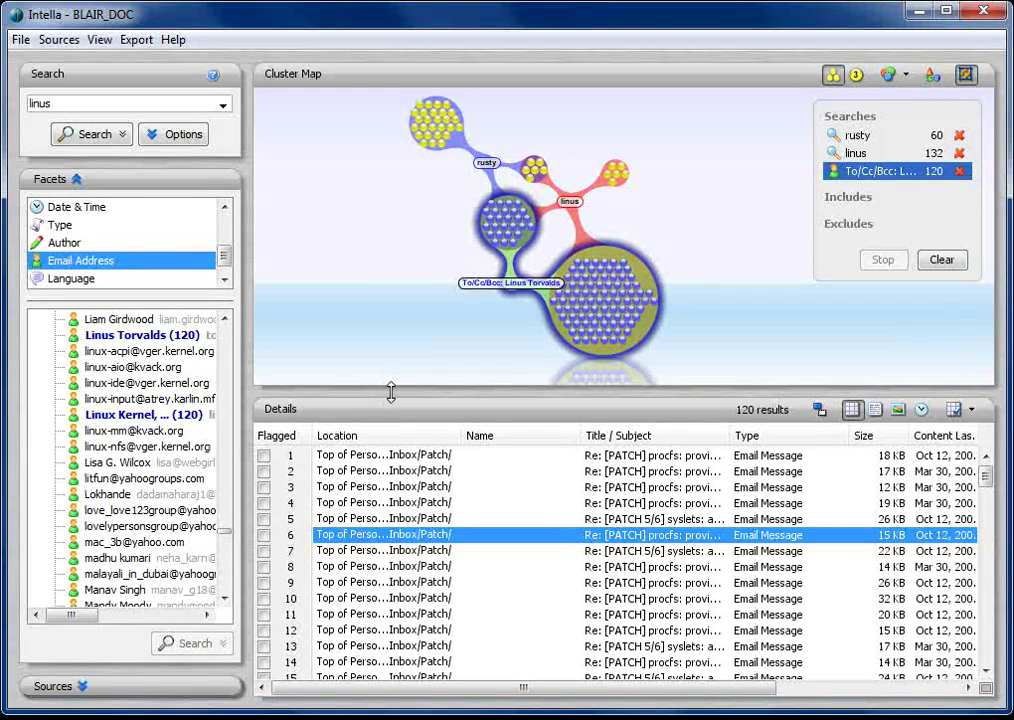
Search for the first username, delete the three earlier searches, and show its single hit, blair.doc
double_click(66, 107)
text(ic22)
key(Return)
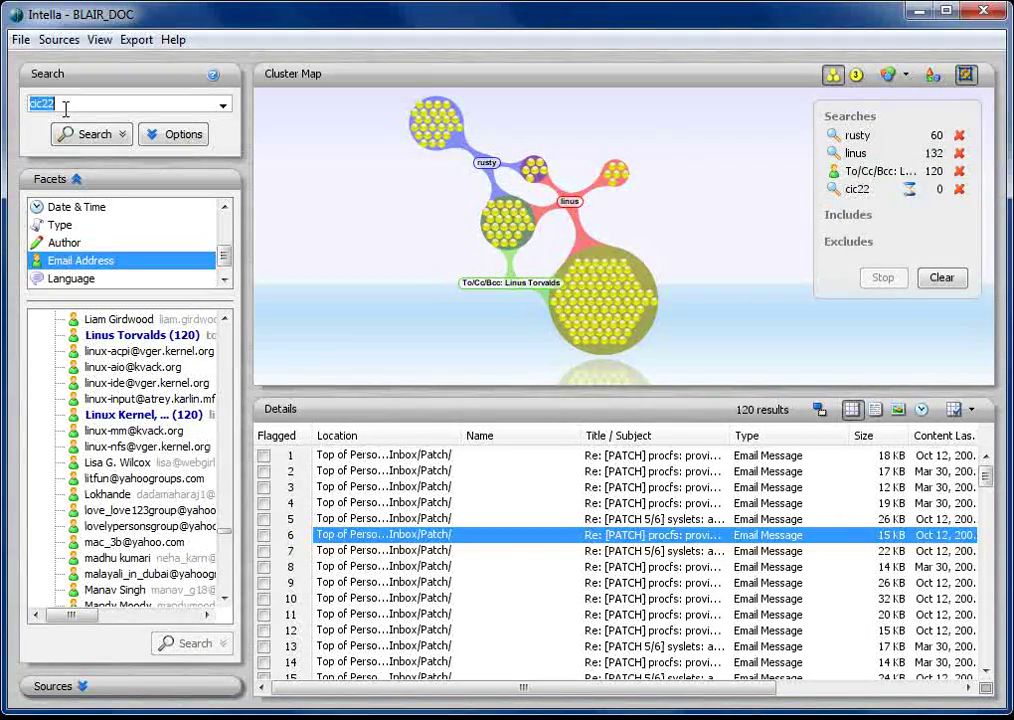
click(959, 135)
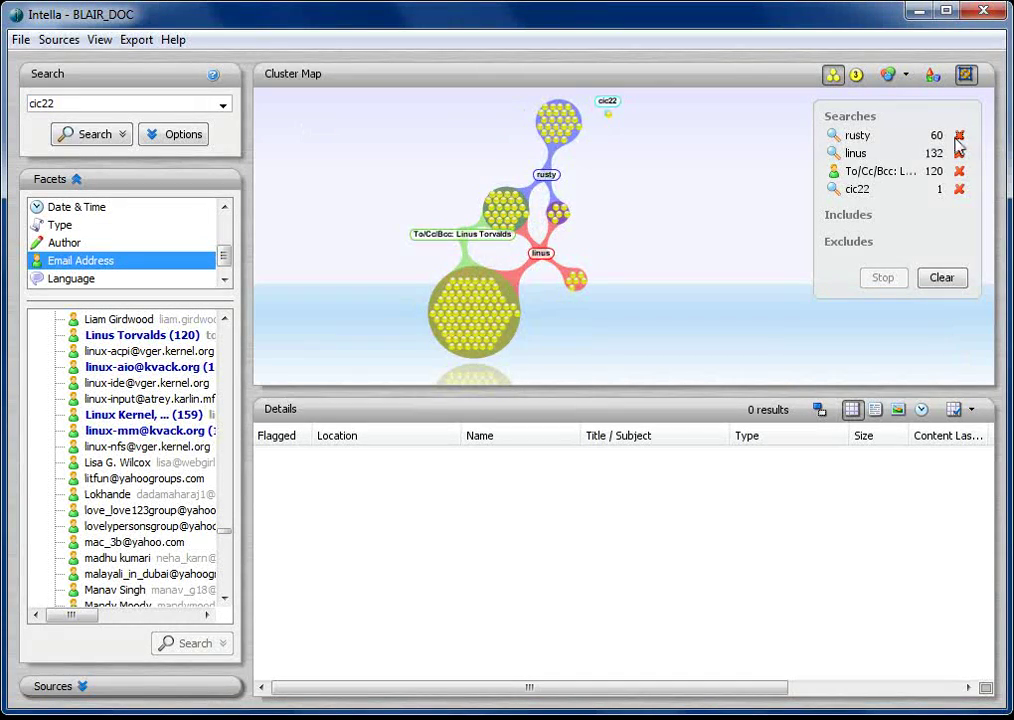
click(959, 135)
click(959, 135)
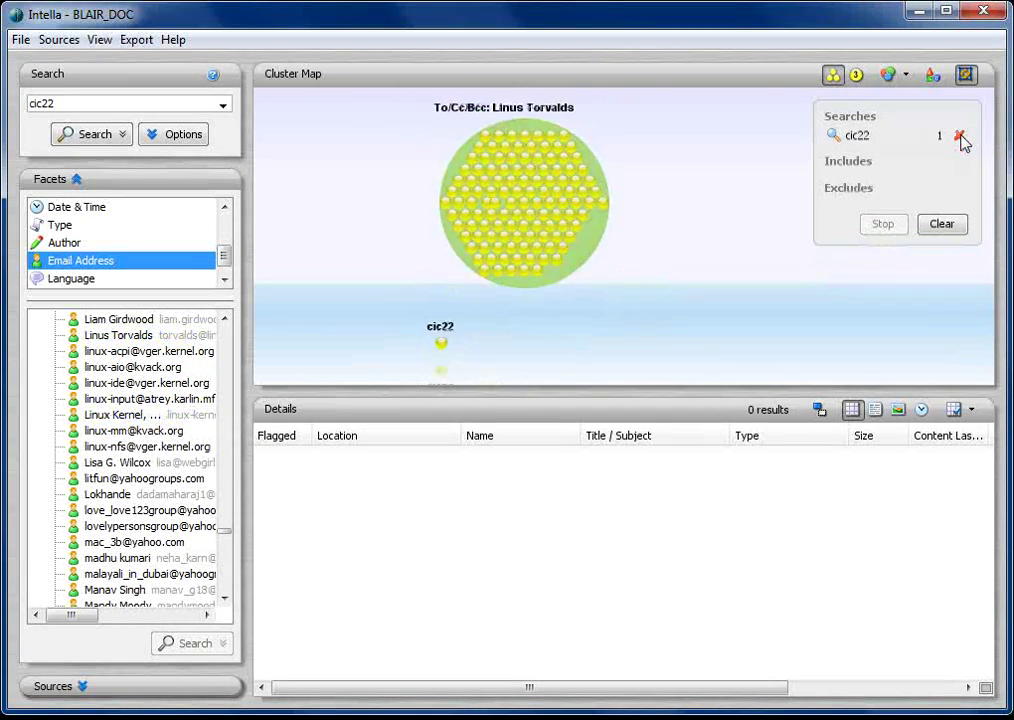
click(492, 297)
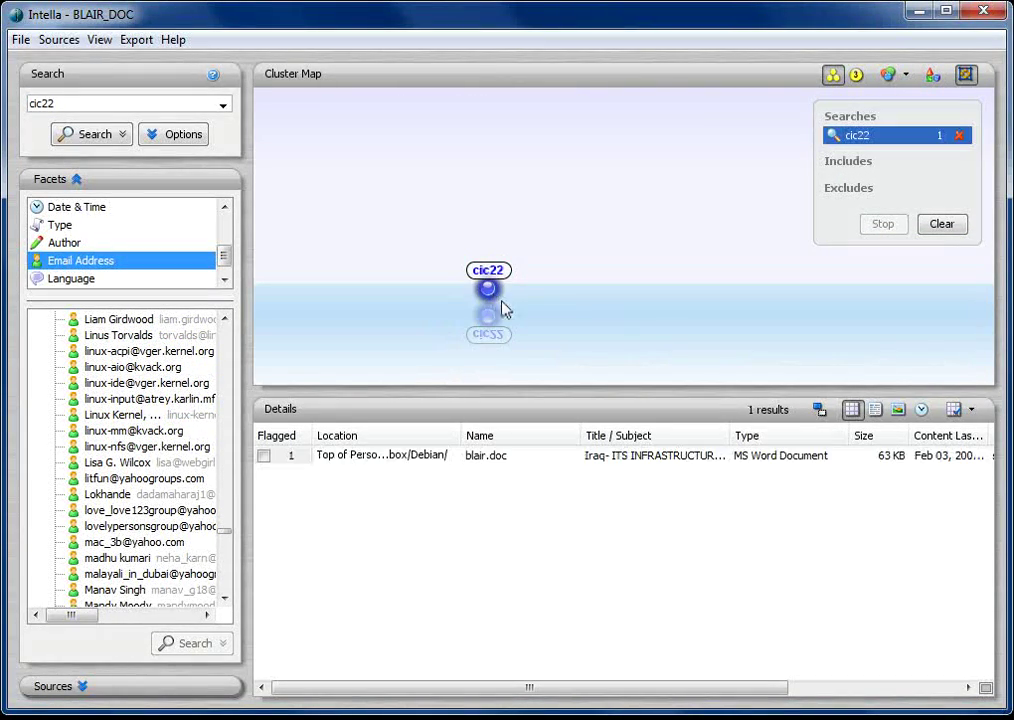
Add keyword searches for three more usernames, each with 1 hit on the shared document
double_click(57, 102)
text(ablackshaw)
key(Return)
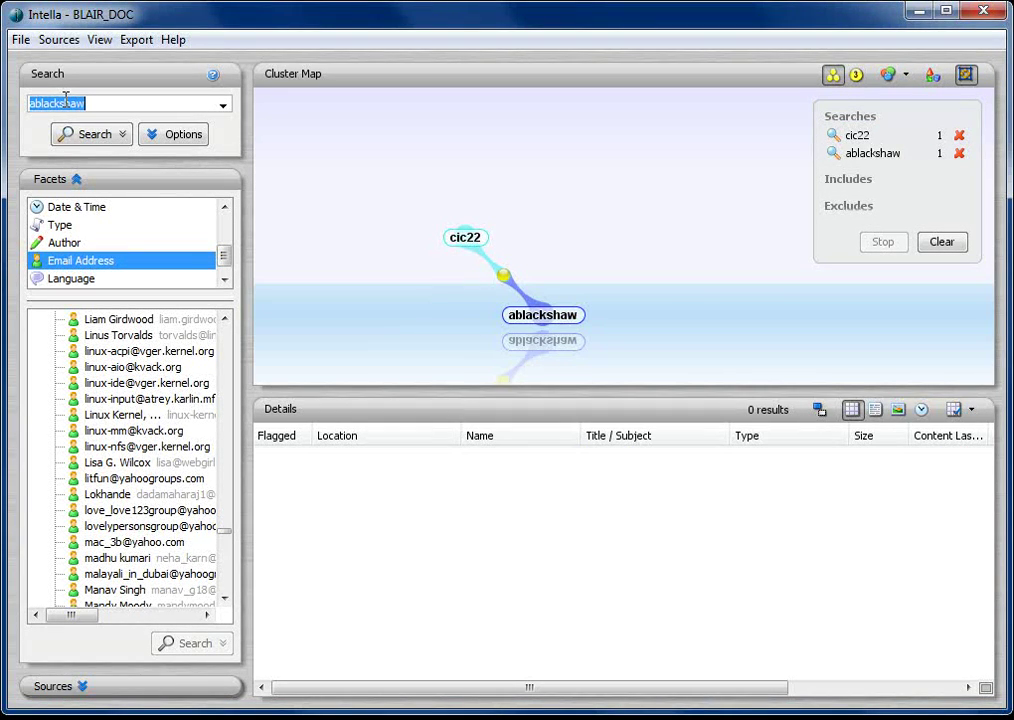
text(mkhan)
key(Return)
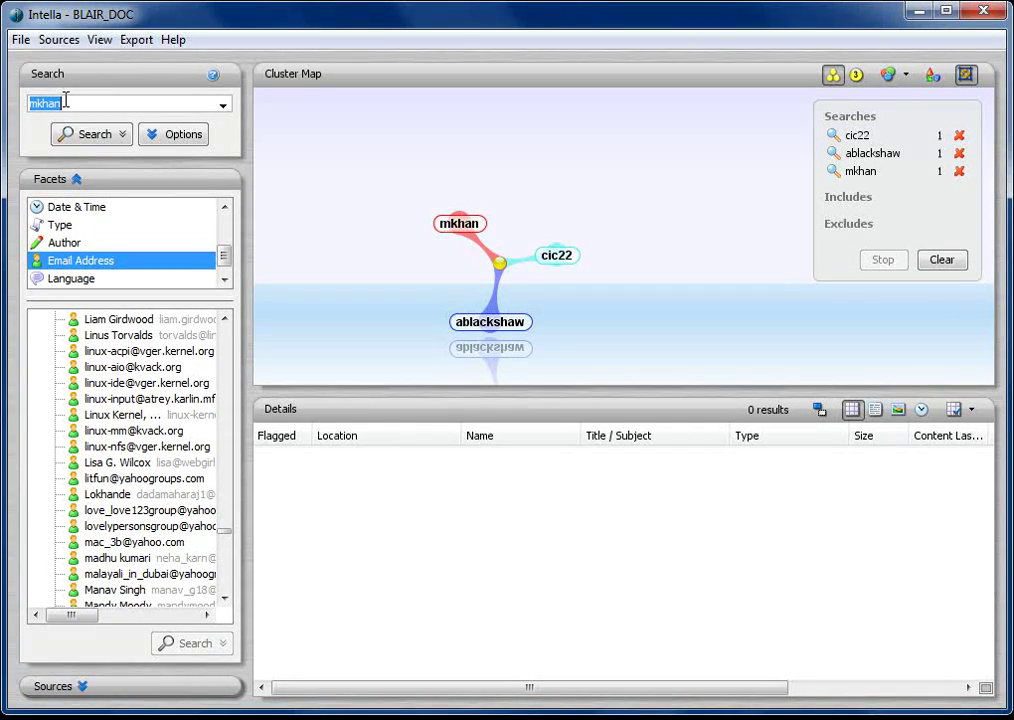
text(jpratt)
key(Return)
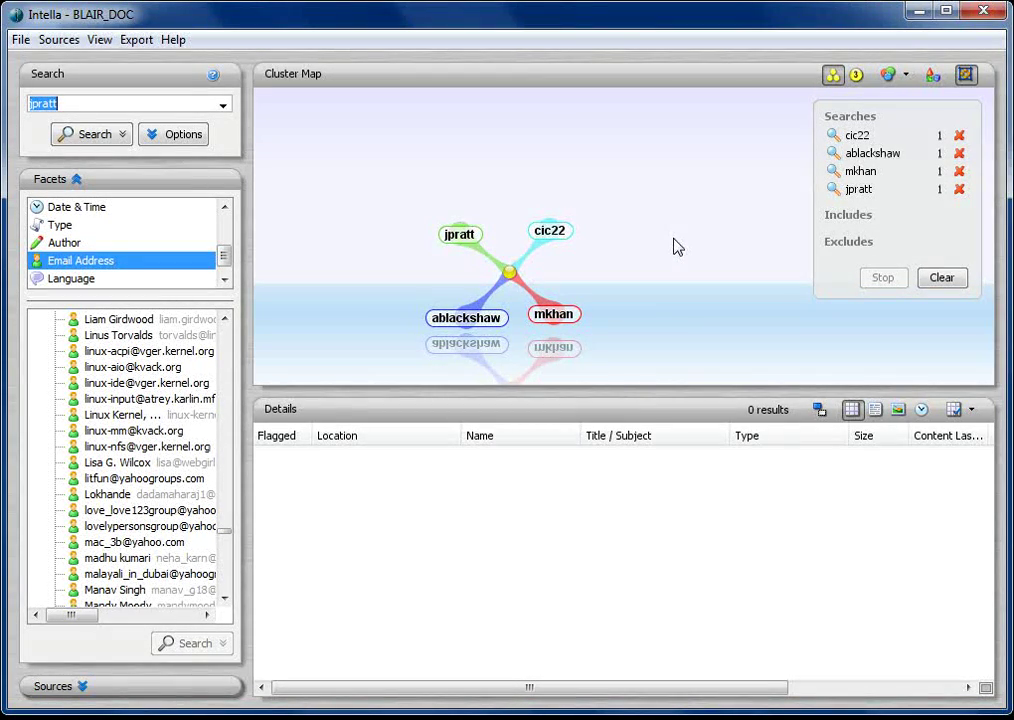
List blair.doc's creators and contributors in the Author facet and select the first contributor
click(90, 245)
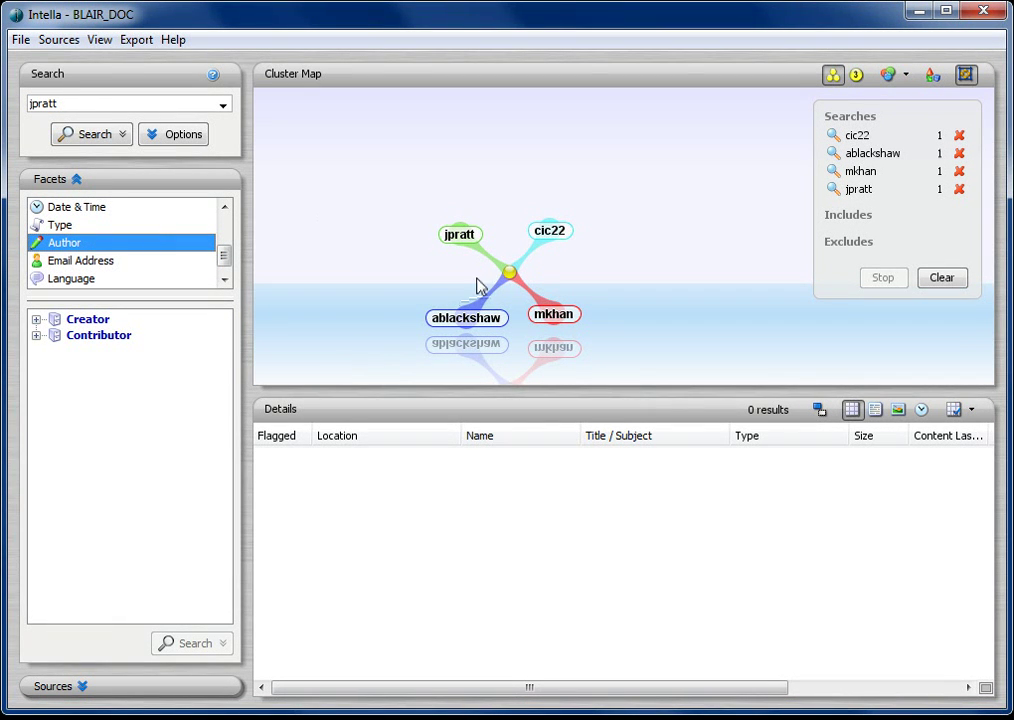
click(509, 272)
click(37, 319)
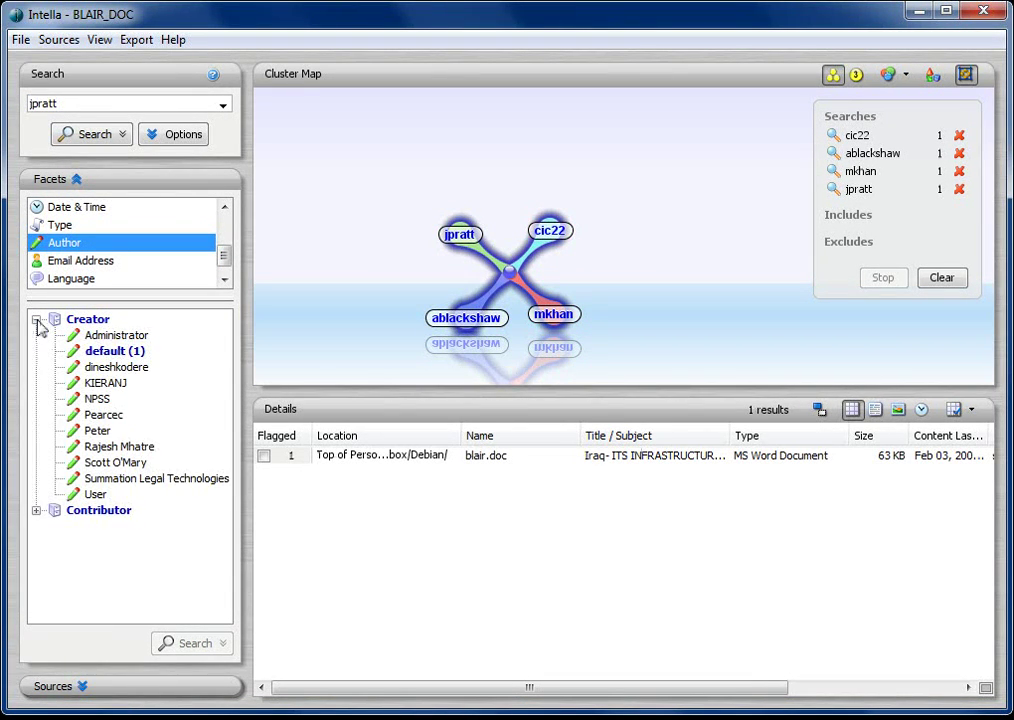
click(37, 511)
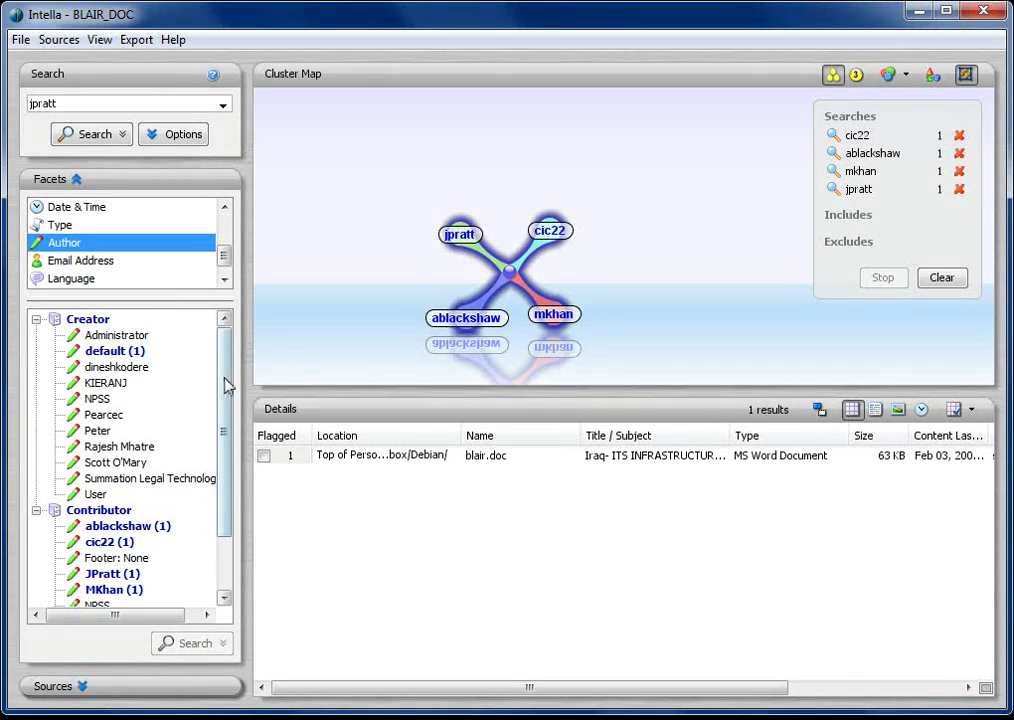
drag(224, 385, 235, 437)
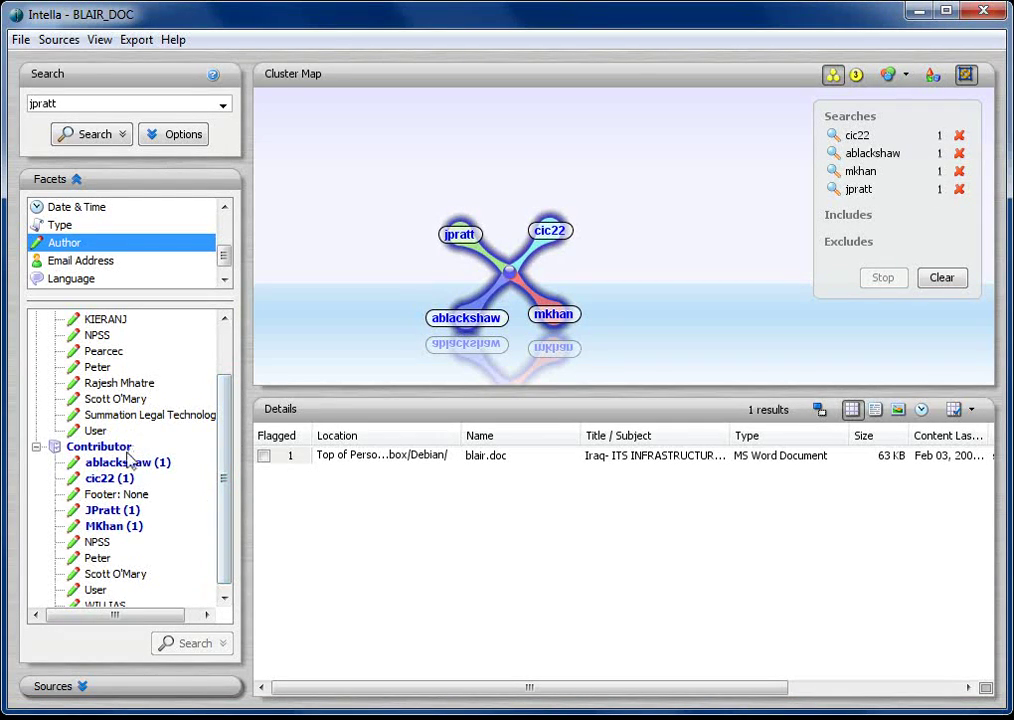
click(156, 466)
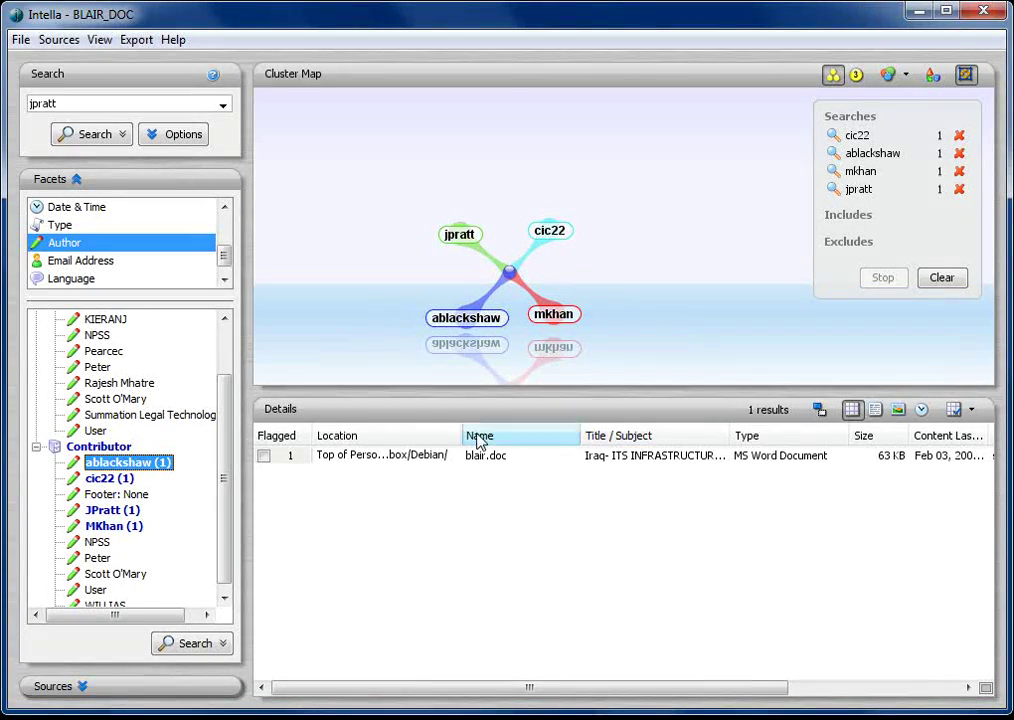
Open blair.doc in the viewer and scroll through its Iraq infrastructure of concealment report
double_click(497, 463)
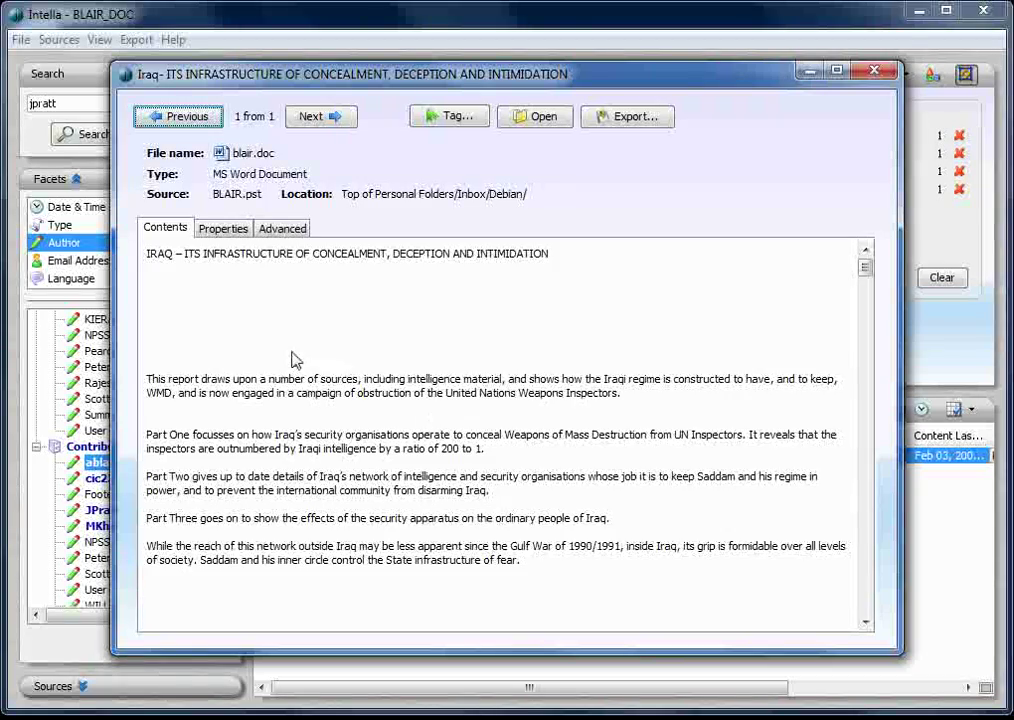
scroll(292, 360, down, 15)
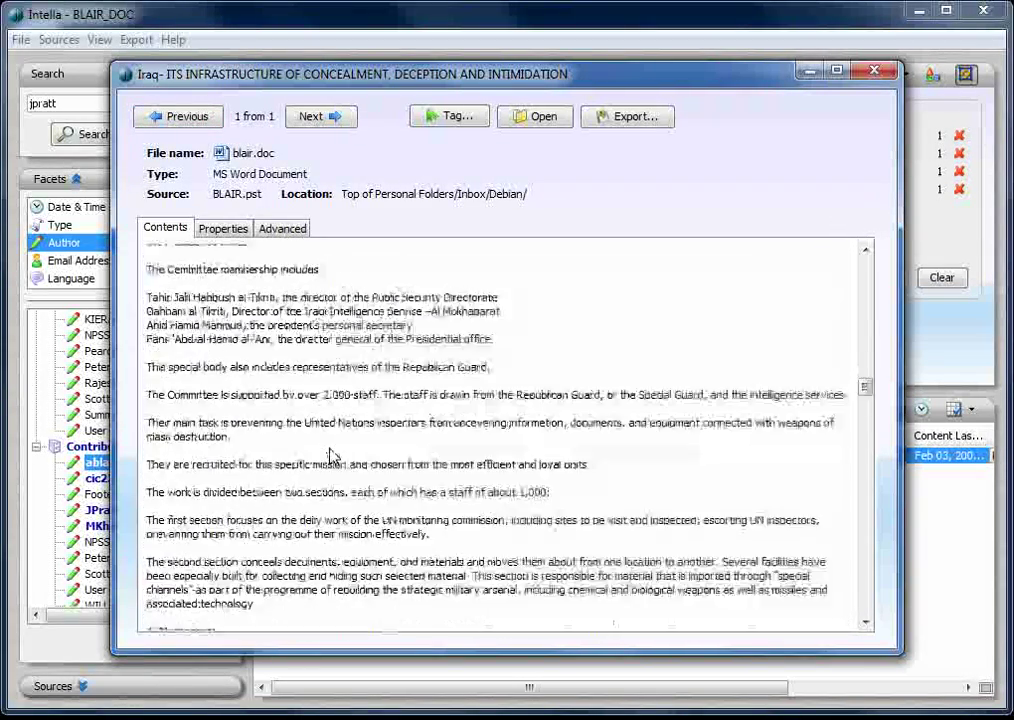
scroll(333, 455, up, 15)
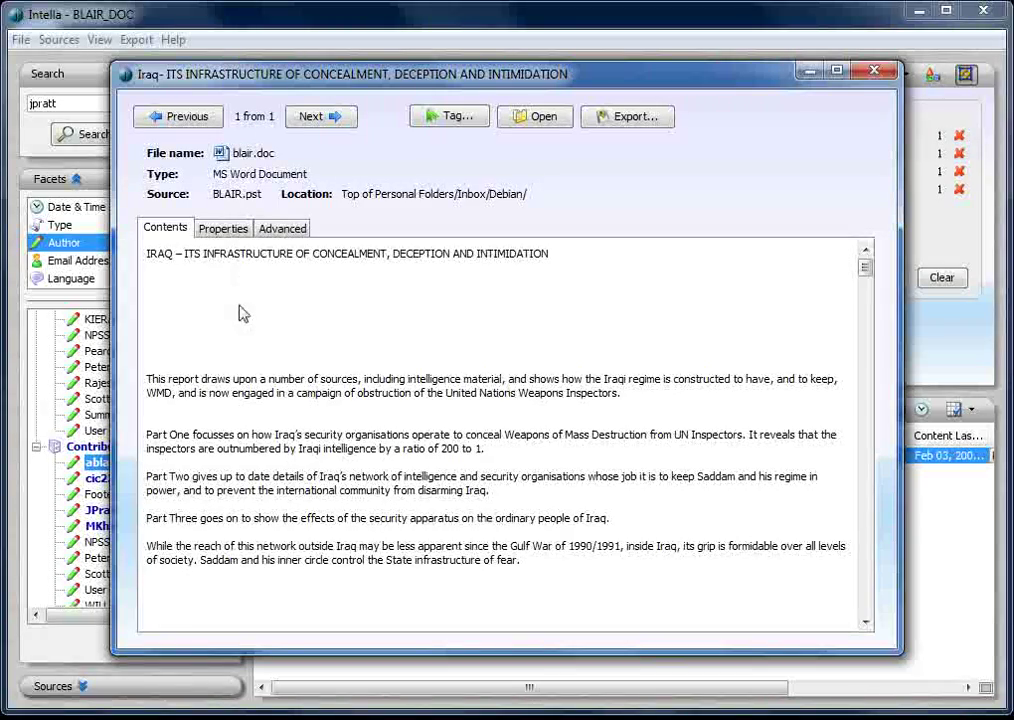
Show blair.doc's properties, scrolling to its four contributors and ten-entry save history
click(222, 229)
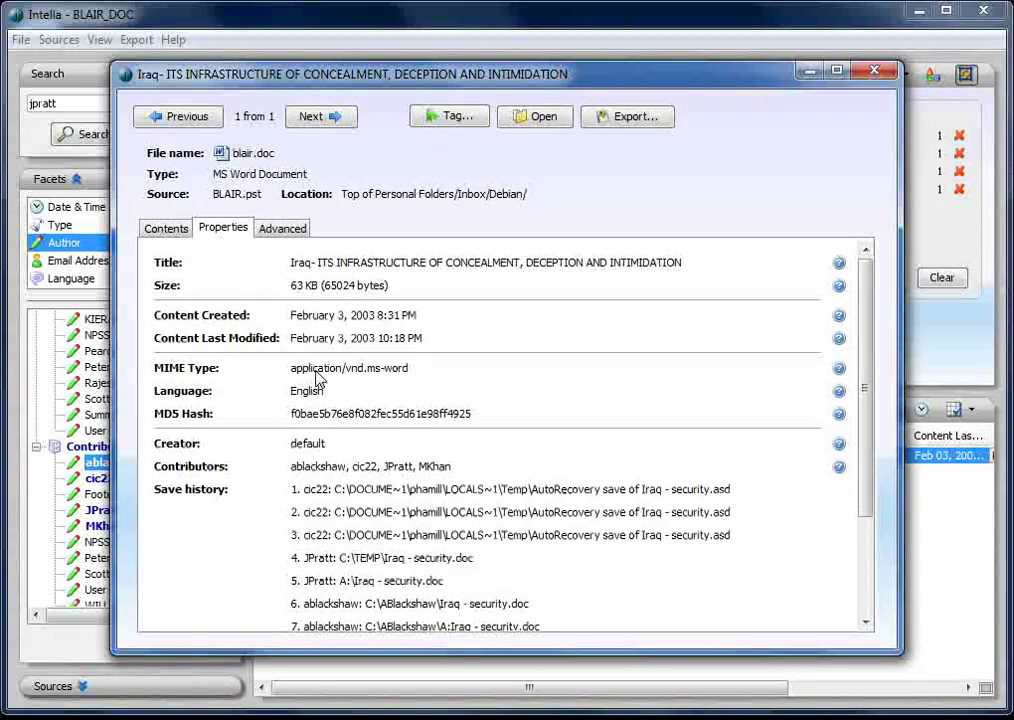
scroll(316, 379, down, 3)
scroll(316, 379, down, 2)
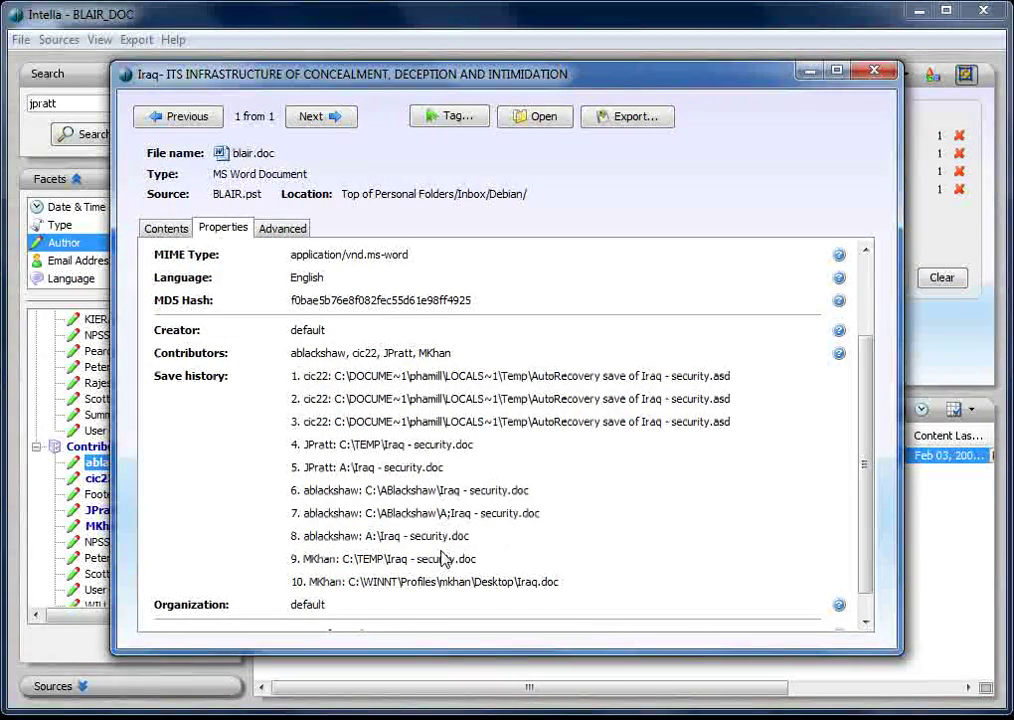
Close the blair.doc viewer and expand the Documents category in the Type facet
click(875, 74)
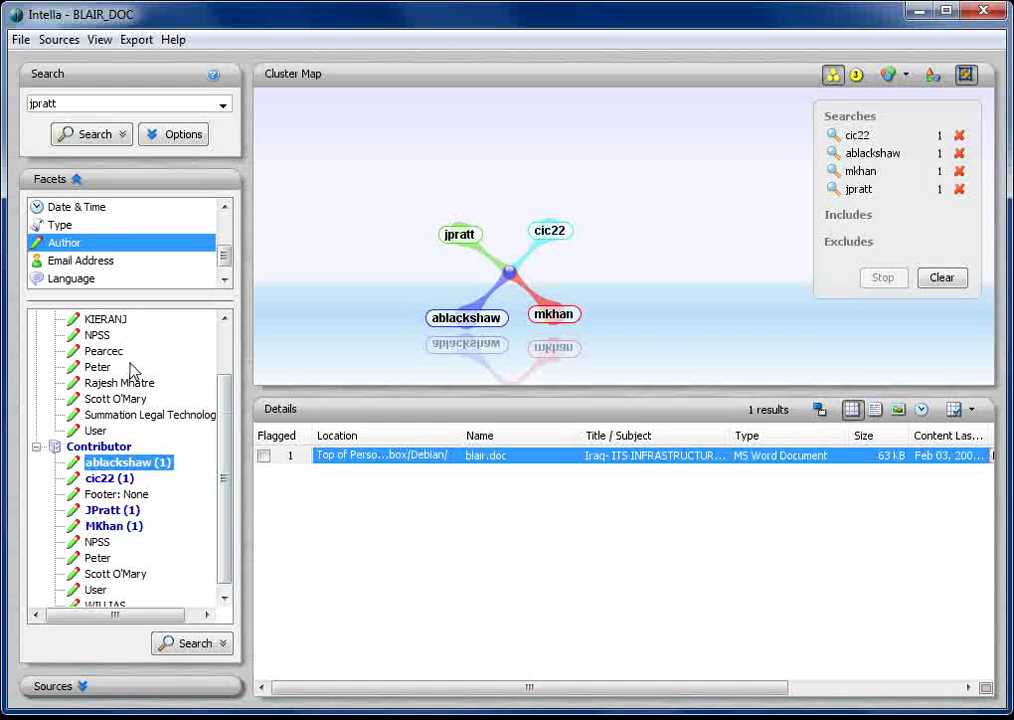
click(70, 225)
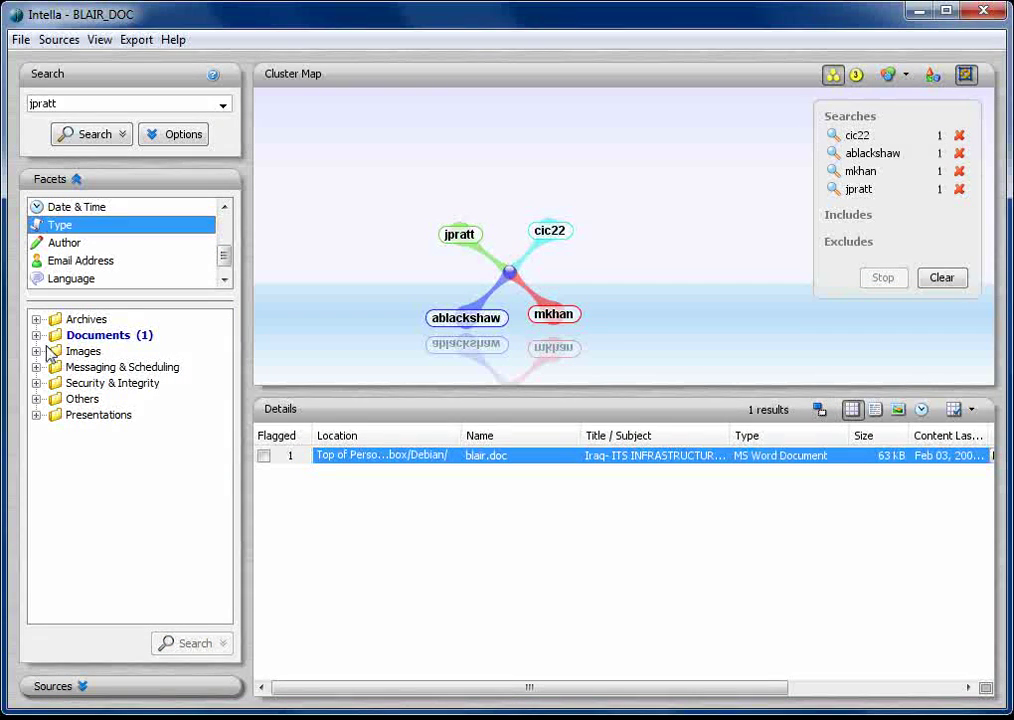
click(36, 335)
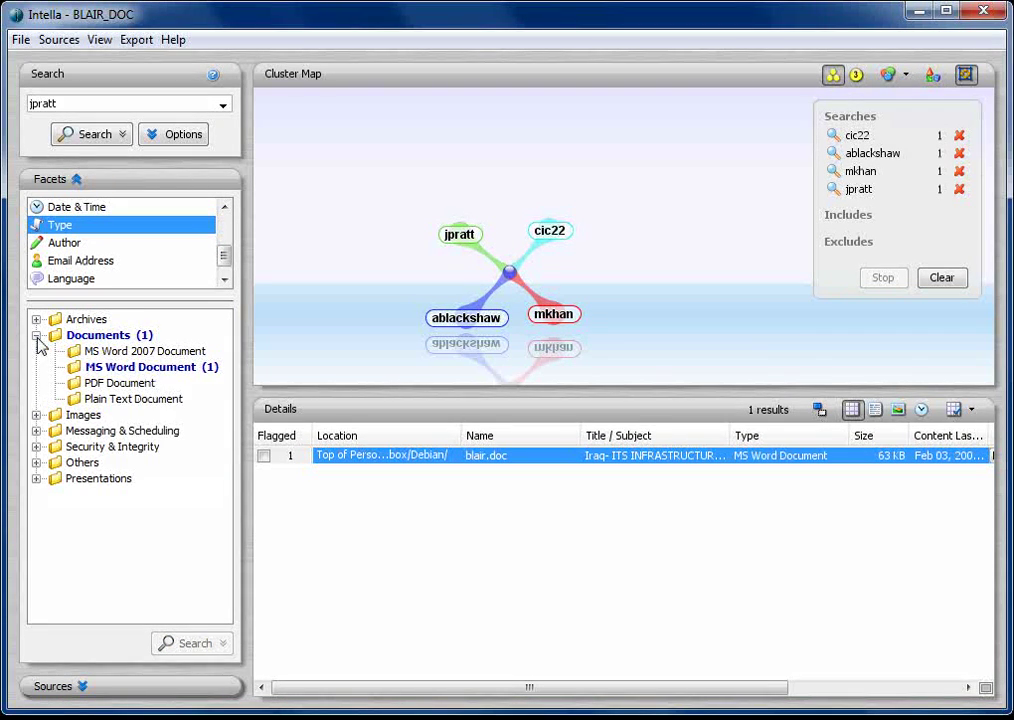
scroll(79, 250, up, 3)
Add the whole BLAIR.pst source as a search and remove the four earlier author searches
click(79, 280)
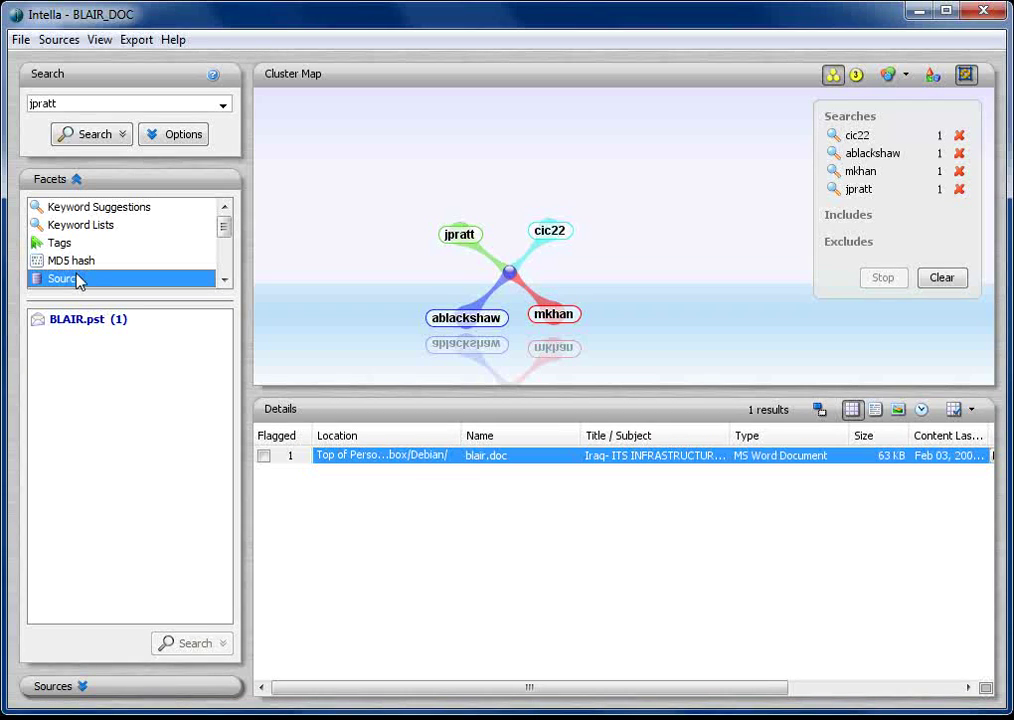
double_click(86, 322)
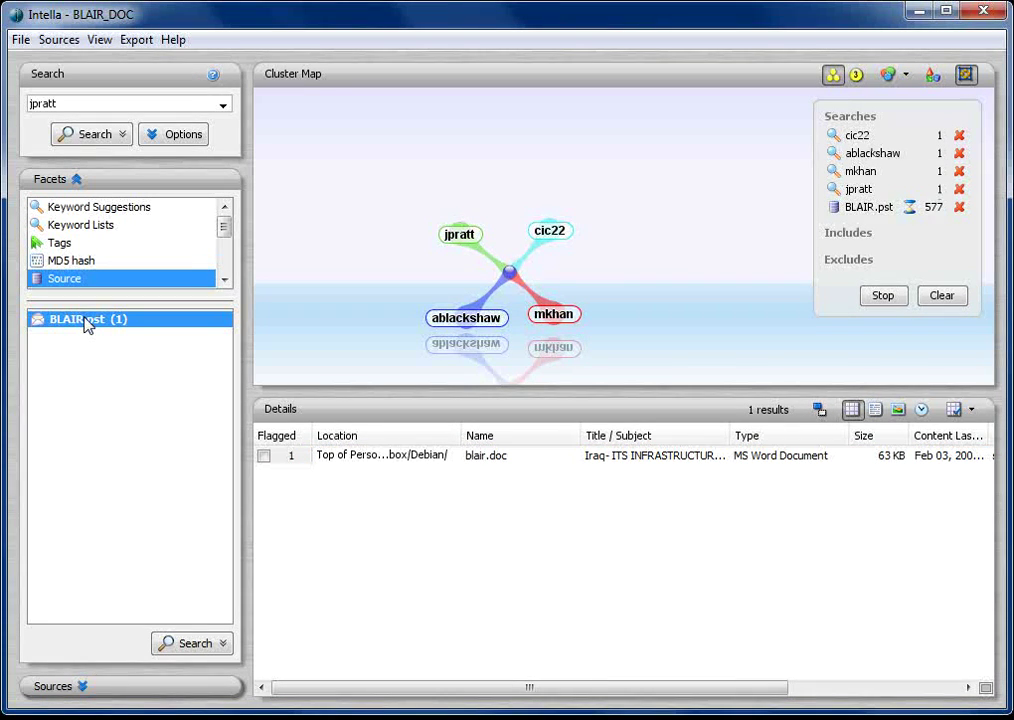
click(959, 136)
click(959, 136)
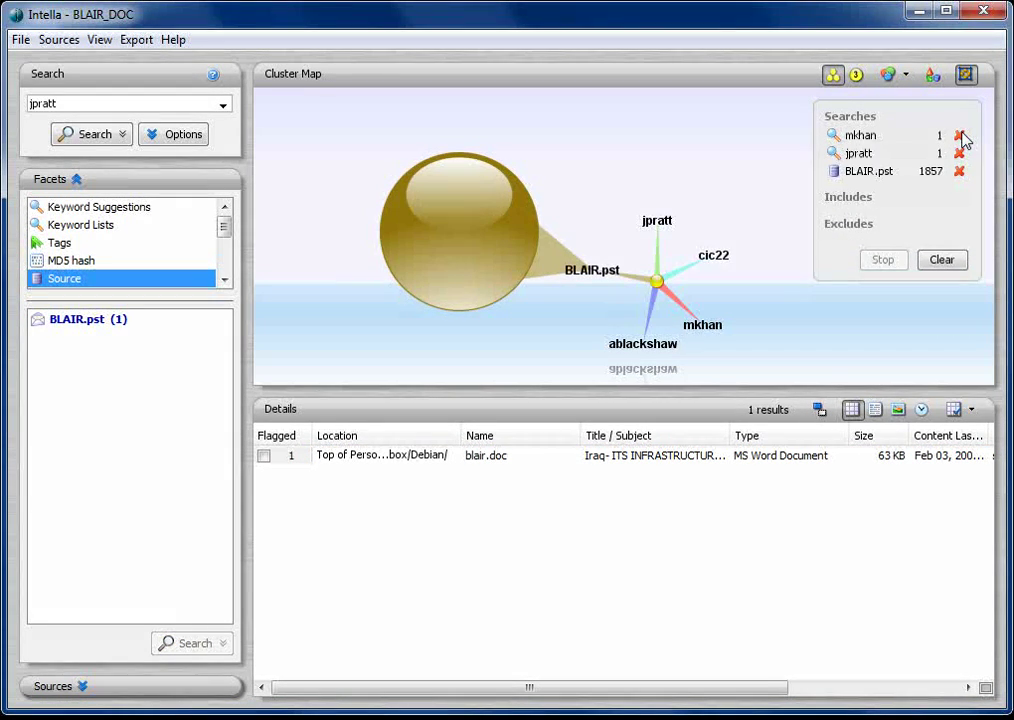
click(959, 136)
click(960, 136)
List all 1857 BLAIR.pst items and break them down by type in a wider facets panel
click(878, 136)
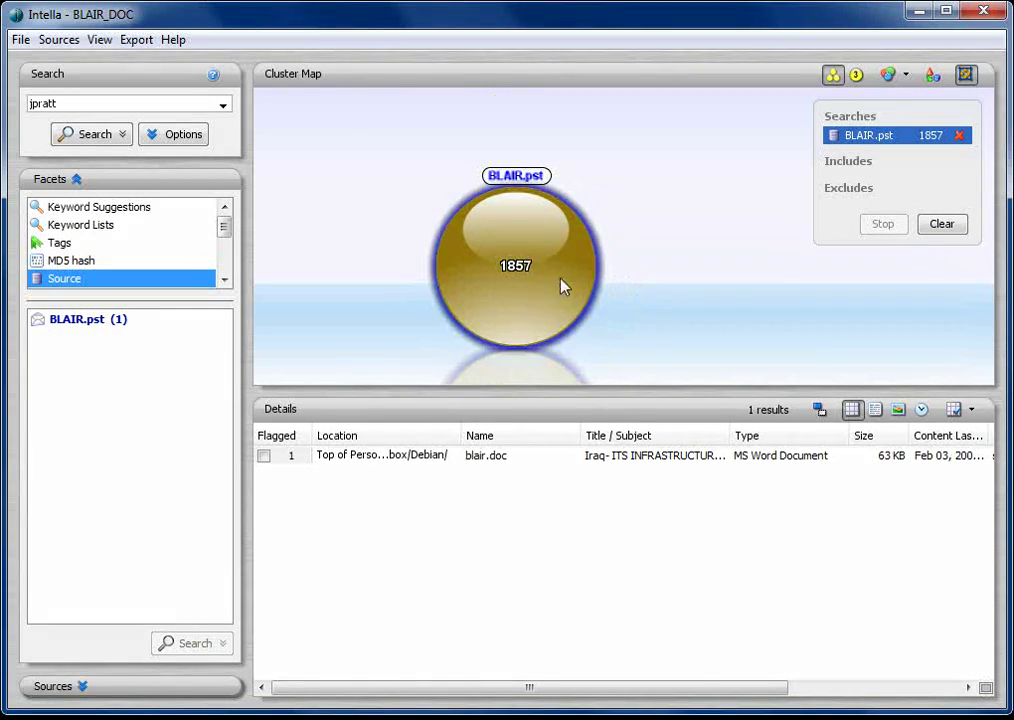
click(548, 281)
scroll(72, 272, down, 2)
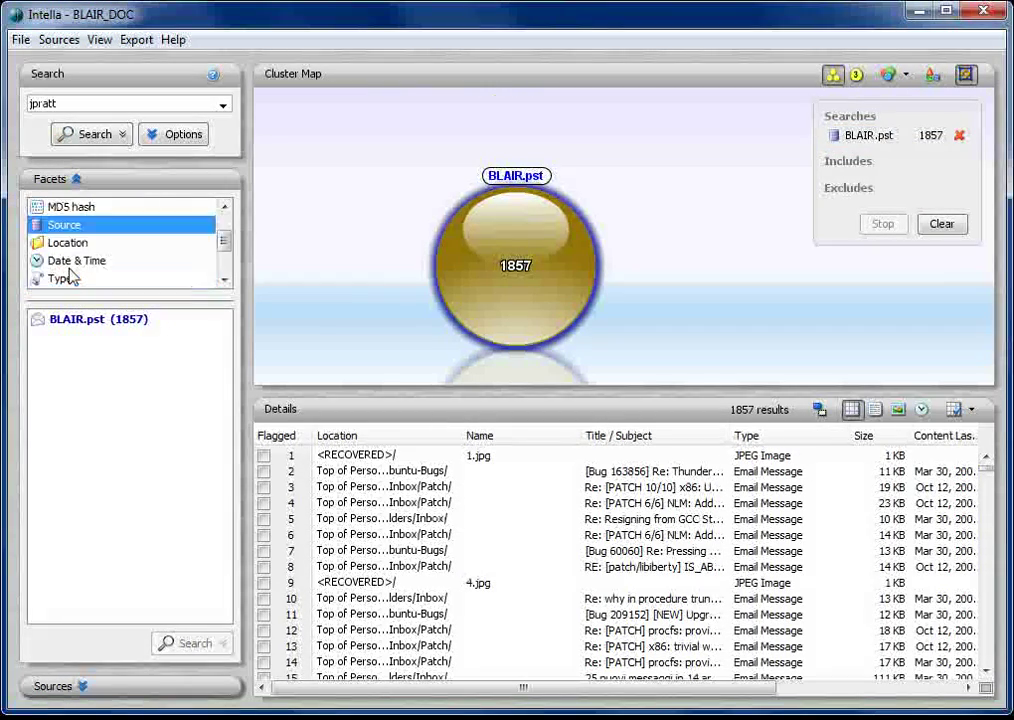
click(82, 229)
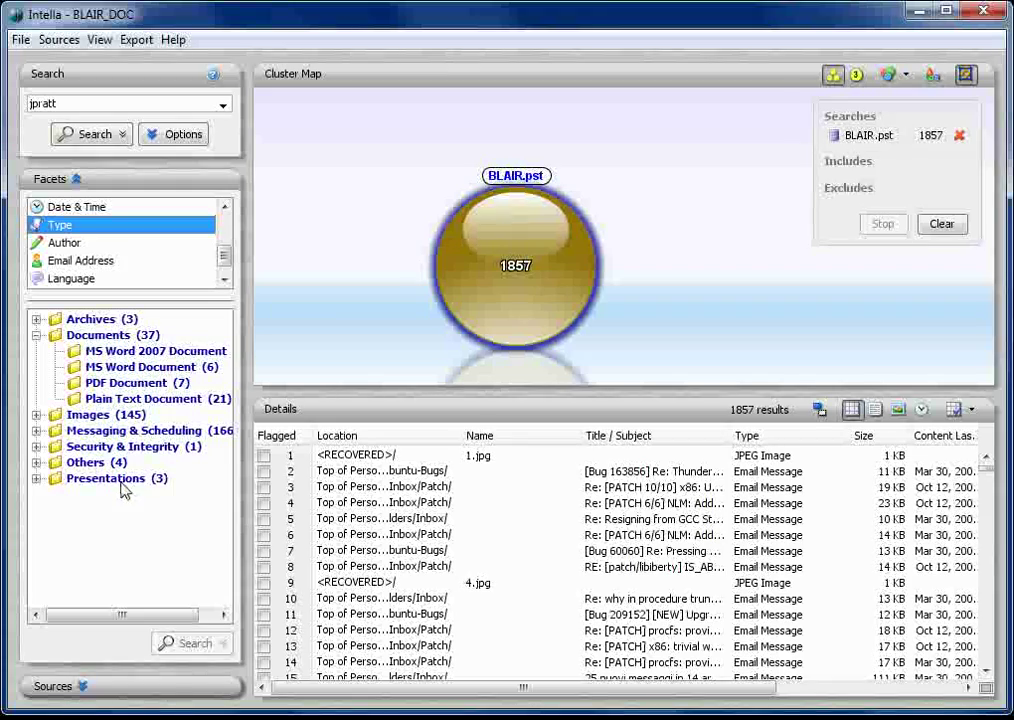
drag(253, 411, 268, 390)
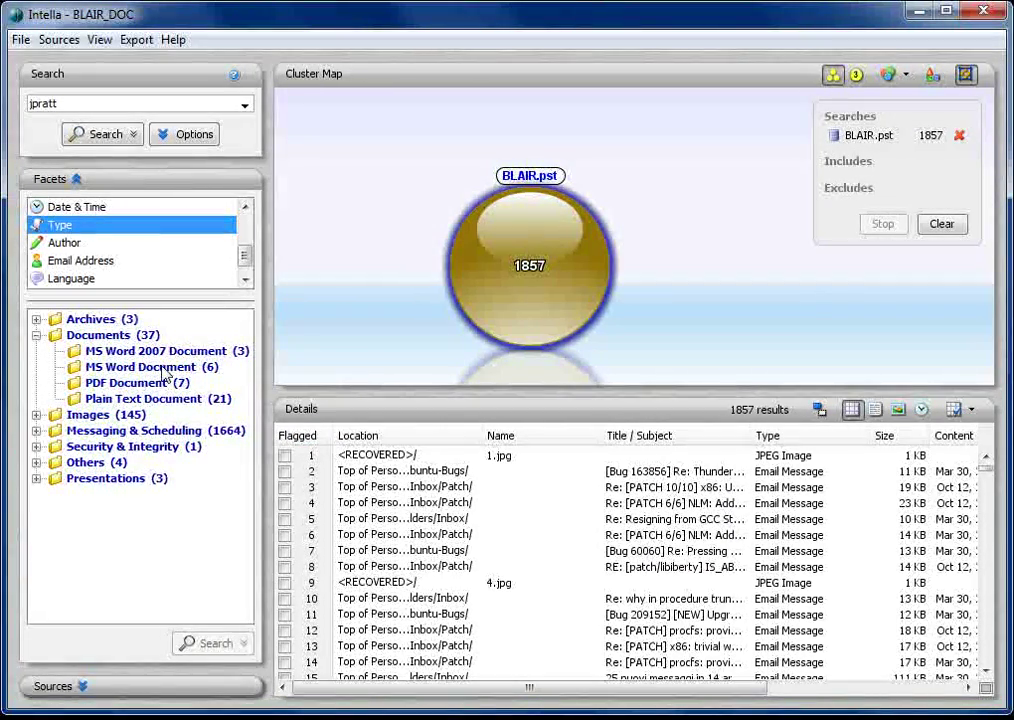
Narrow to the three MS Word 2007 documents and show Board paper2.docx's properties
click(136, 351)
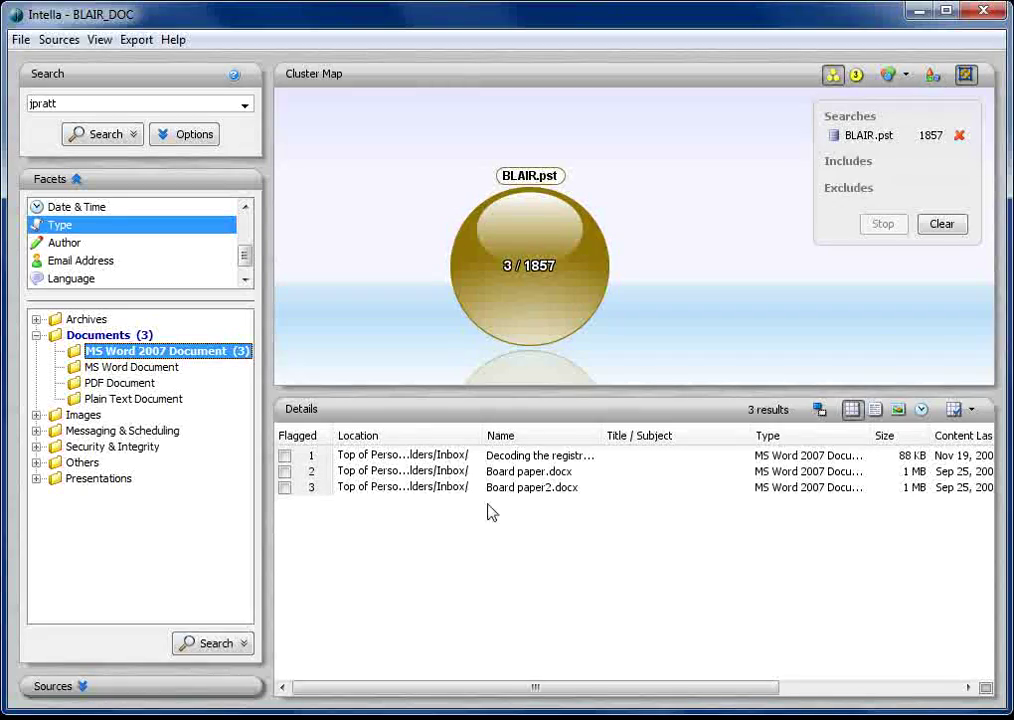
double_click(511, 489)
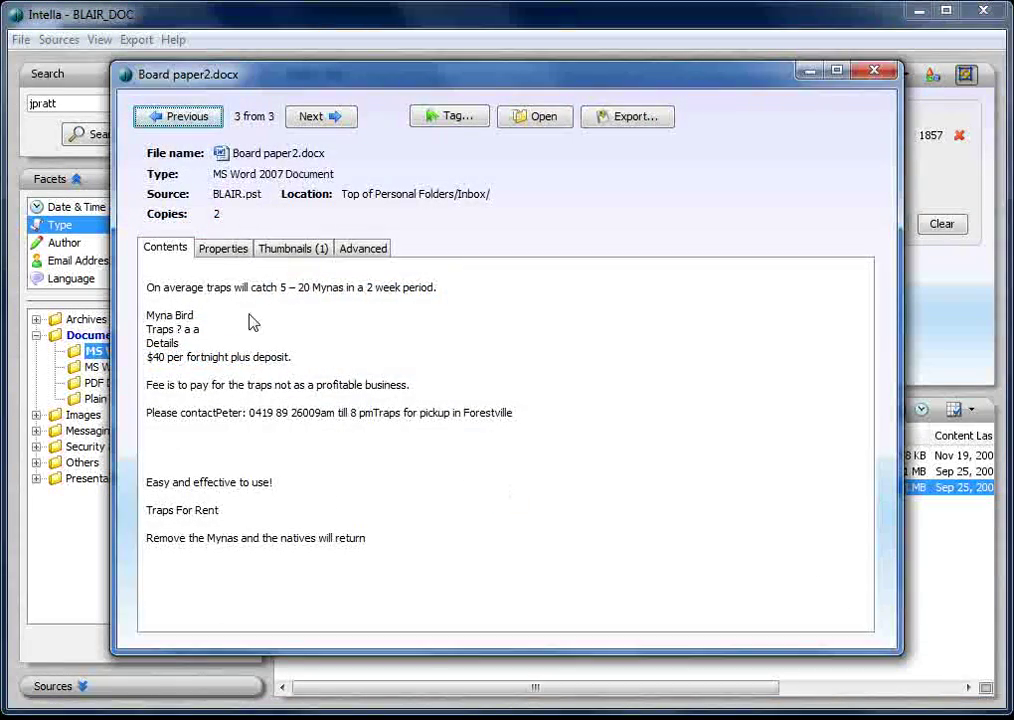
click(222, 250)
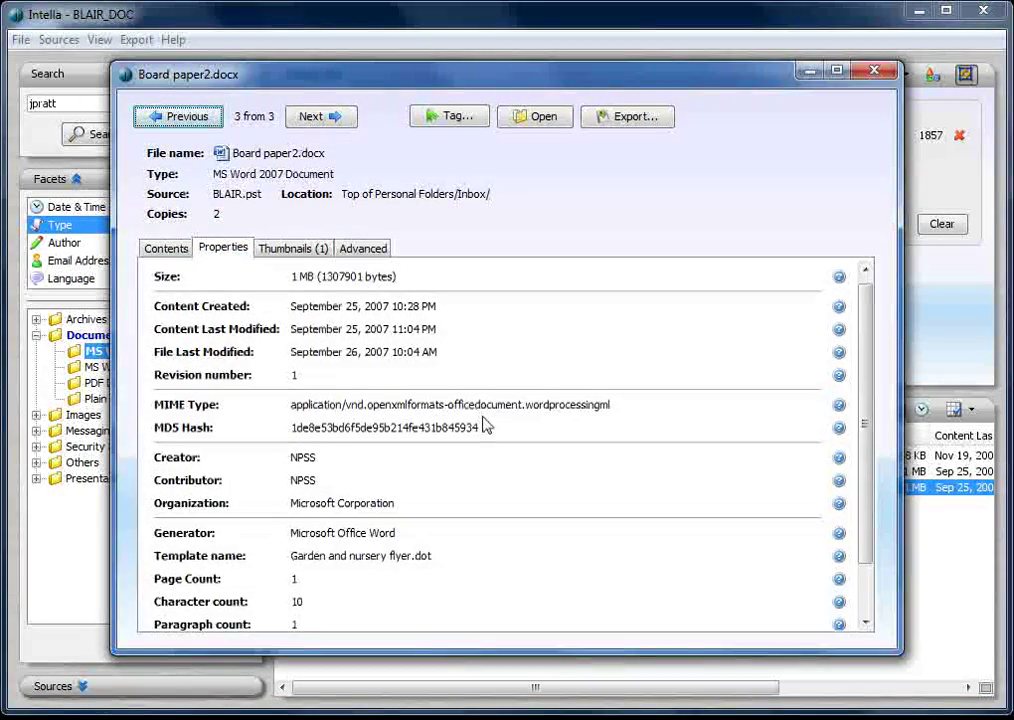
scroll(496, 525, down, 3)
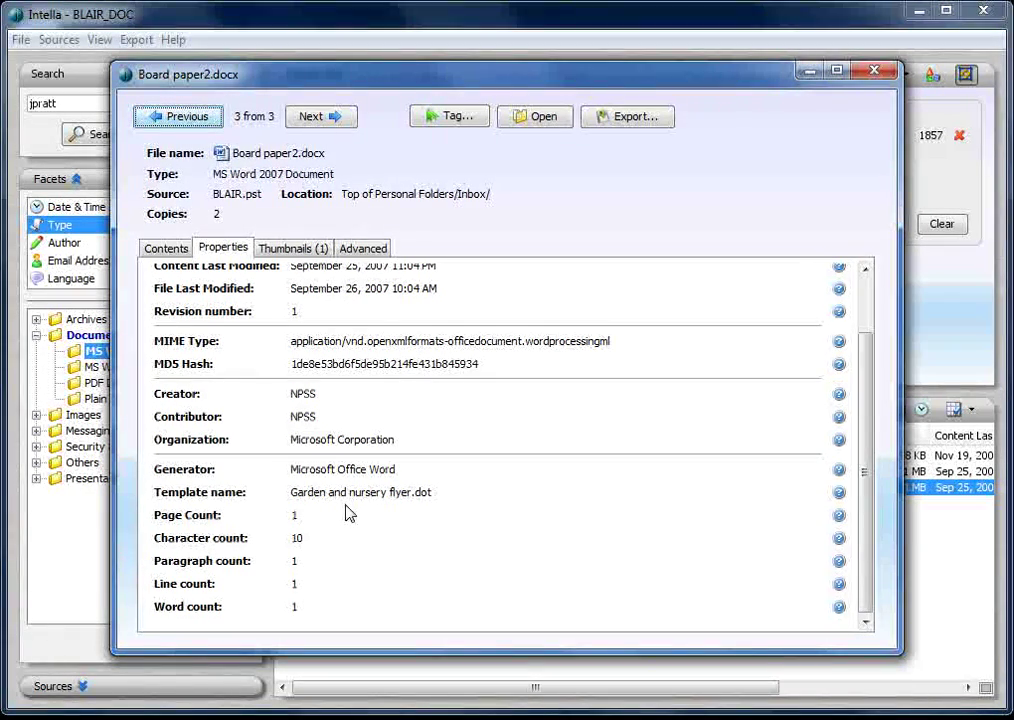
Open Board paper2.docx's embedded image1.png from its thumbnails, then return to the document's properties
click(289, 250)
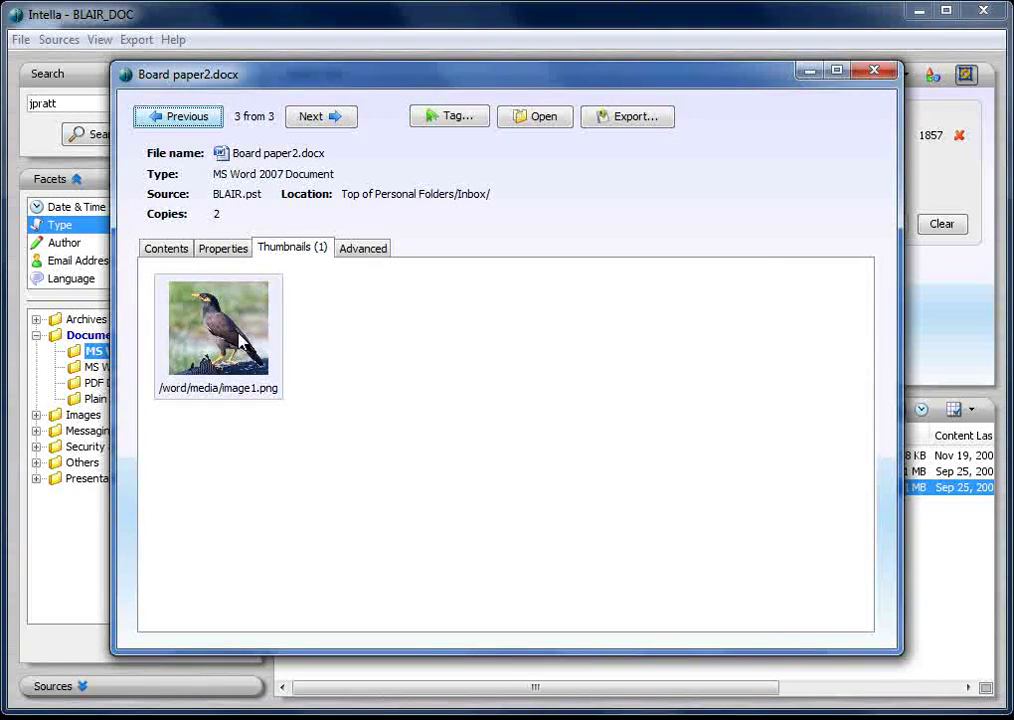
double_click(240, 342)
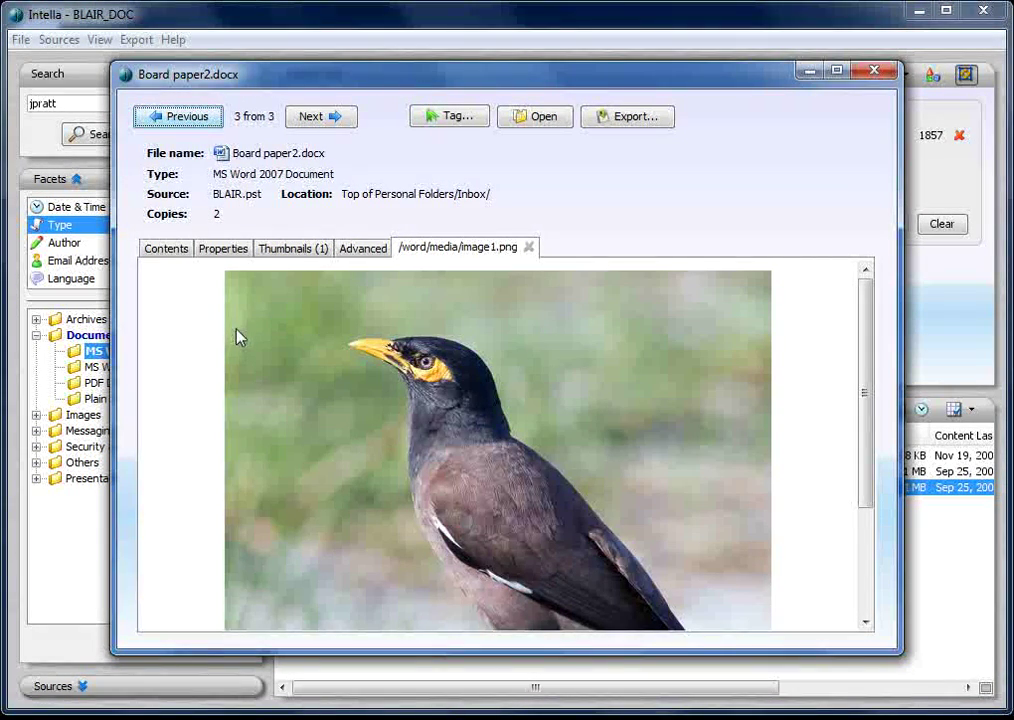
click(165, 250)
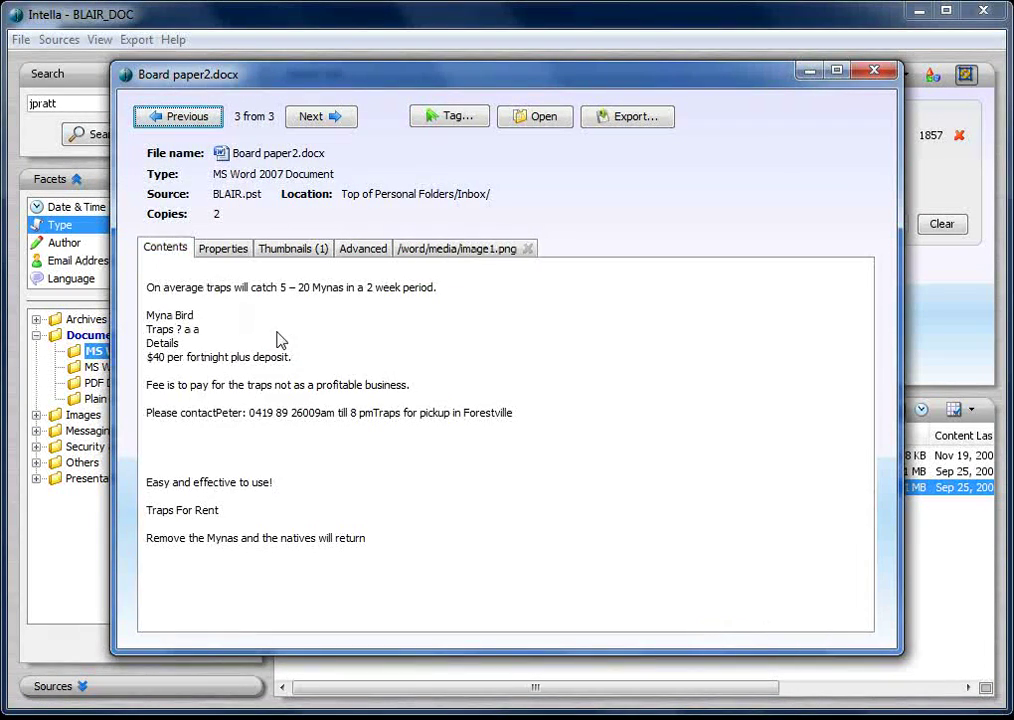
click(221, 249)
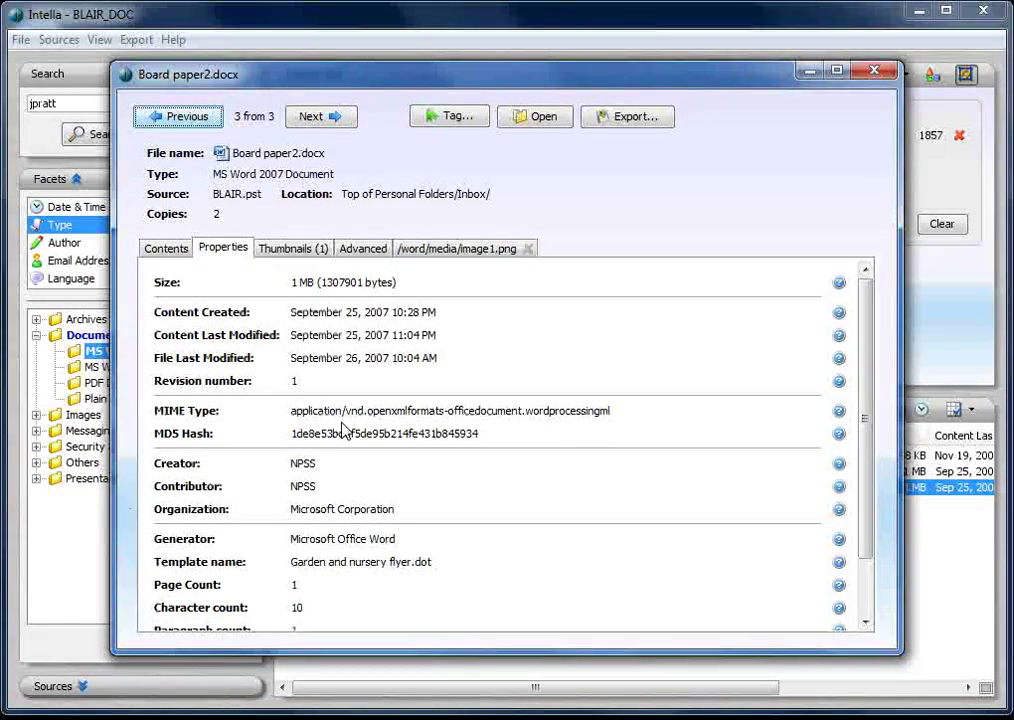
scroll(344, 428, down, 2)
scroll(344, 428, down, 1)
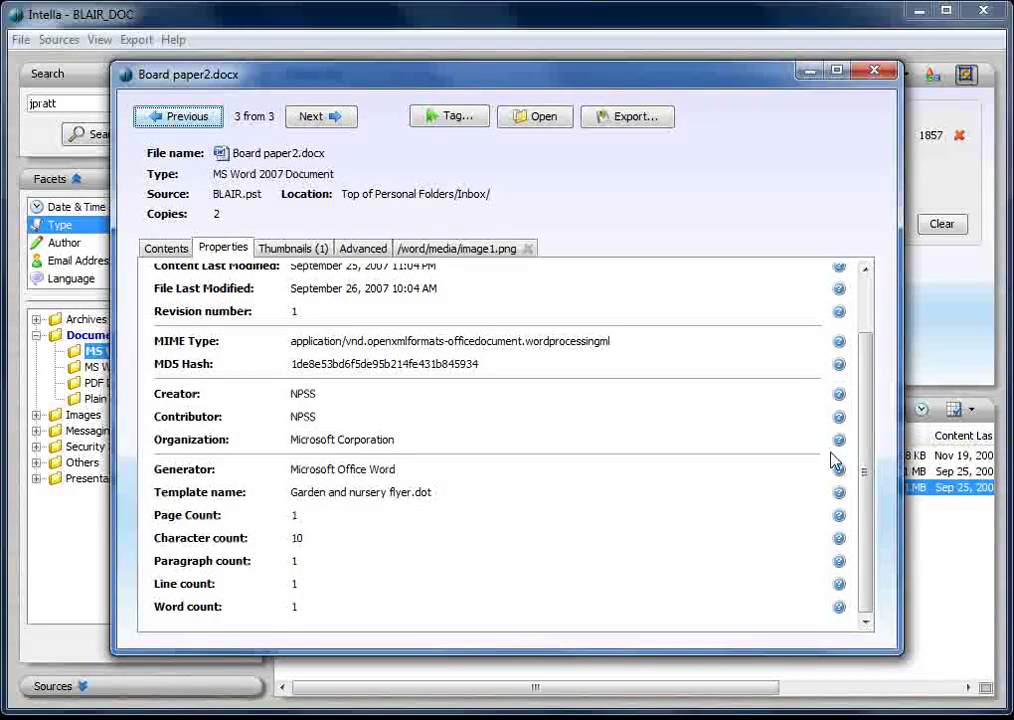
mouse_move(840, 524)
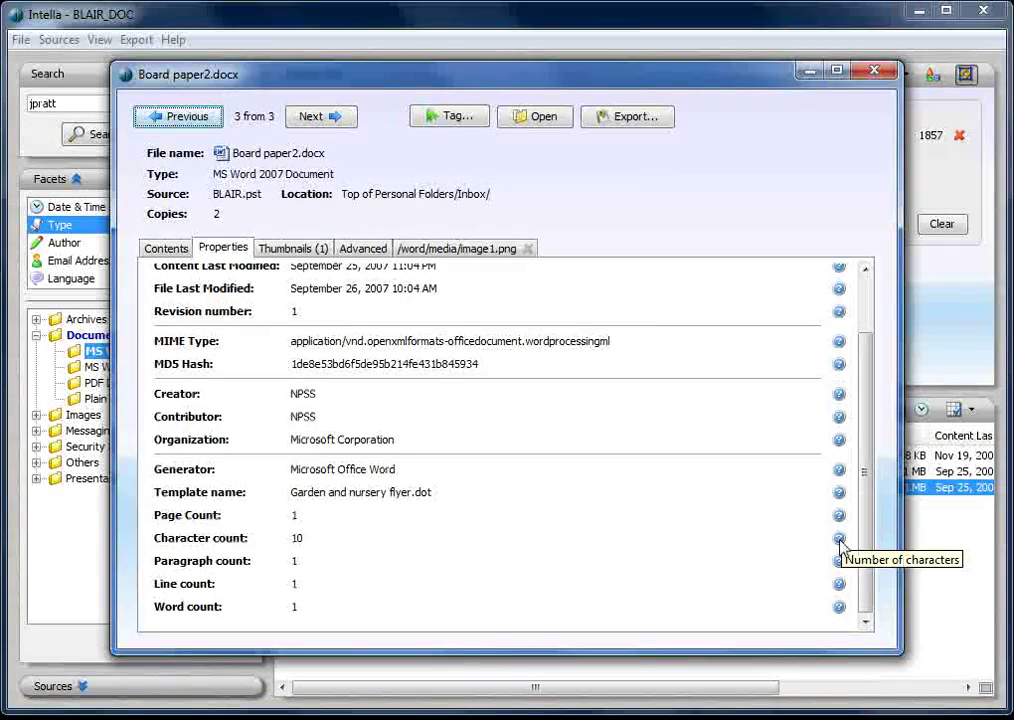